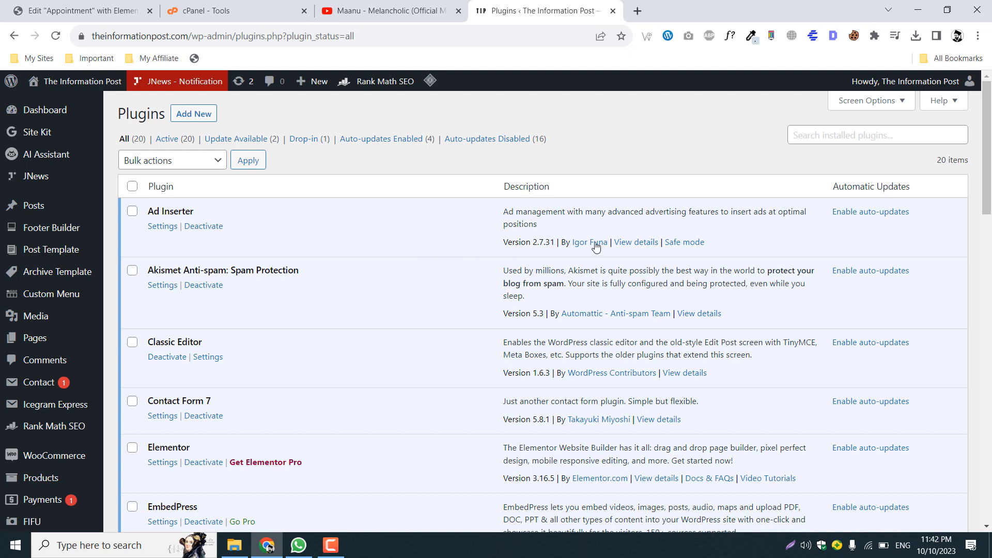
# Step: Look through the full list of installed plugins on the Plugins page
pyautogui.scroll(-6, 45, 315)
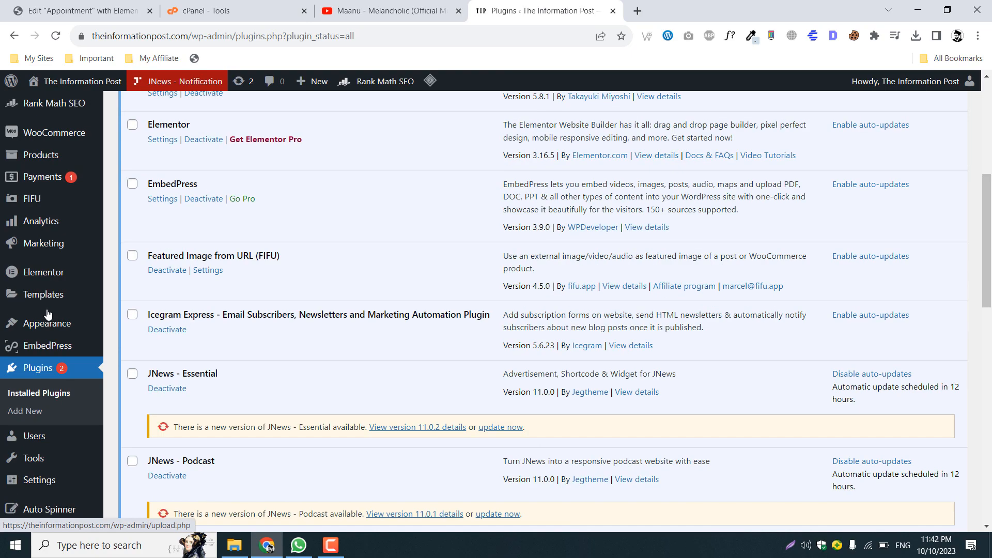
pyautogui.scroll(6, 47, 310)
pyautogui.scroll(-9, 46, 309)
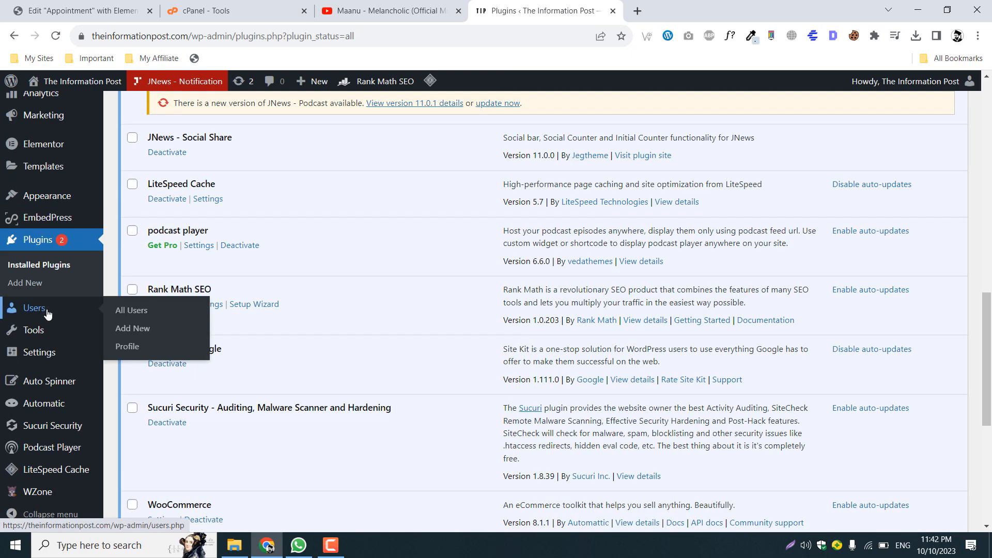
pyautogui.scroll(-2, 48, 314)
pyautogui.moveTo(10, 405)
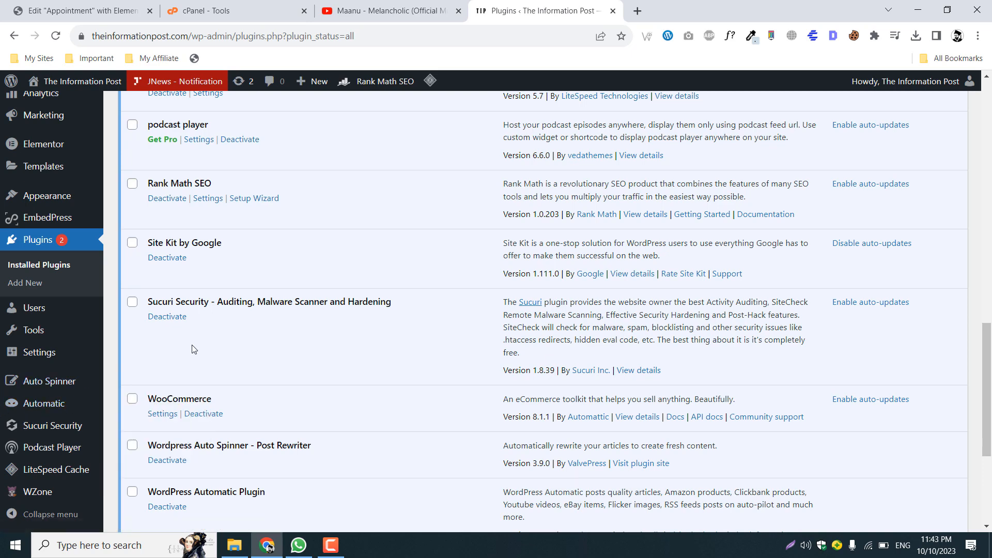
pyautogui.scroll(15, 193, 346)
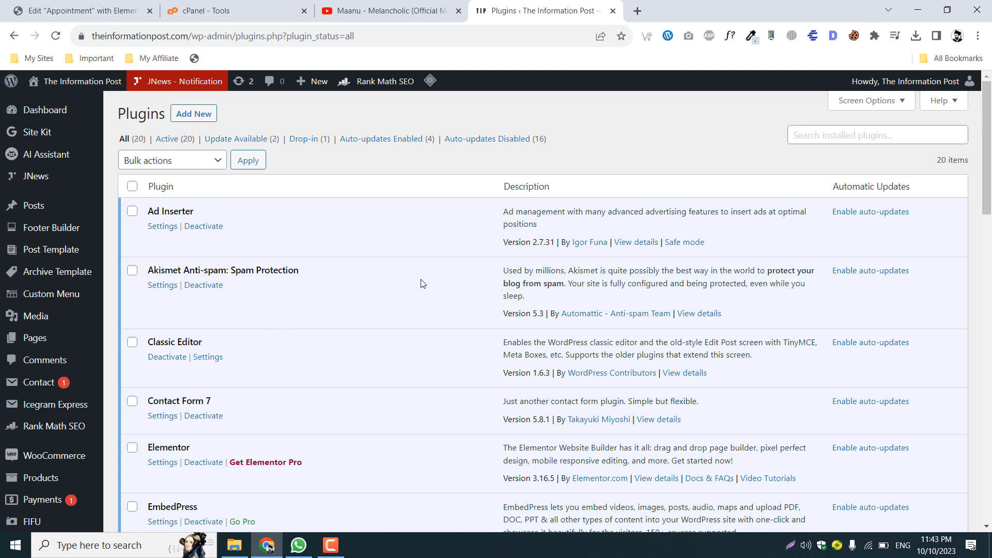
pyautogui.scroll(-6, 406, 274)
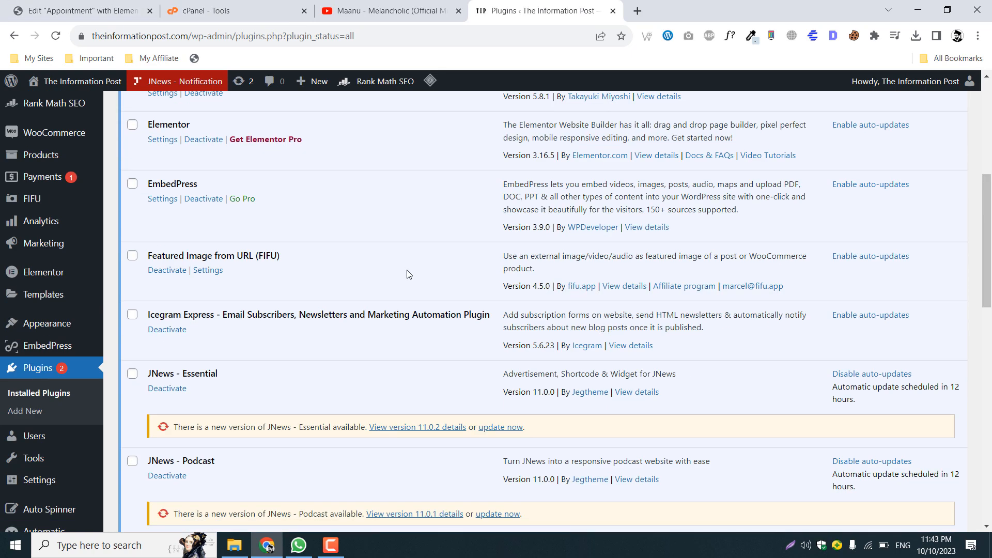
pyautogui.scroll(6, 408, 274)
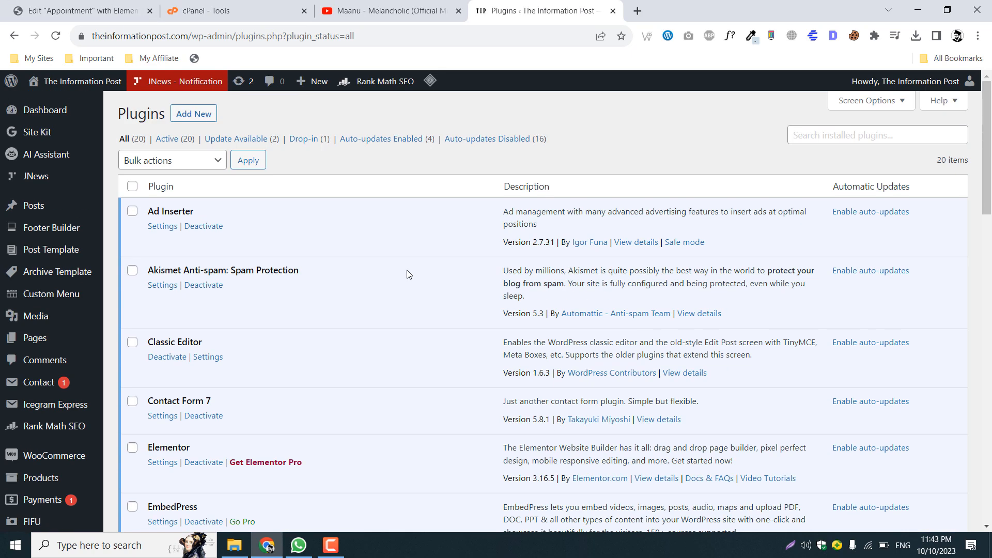
# Step: Open the live Information Post site in a new browser tab and switch to it
pyautogui.moveTo(61, 84)
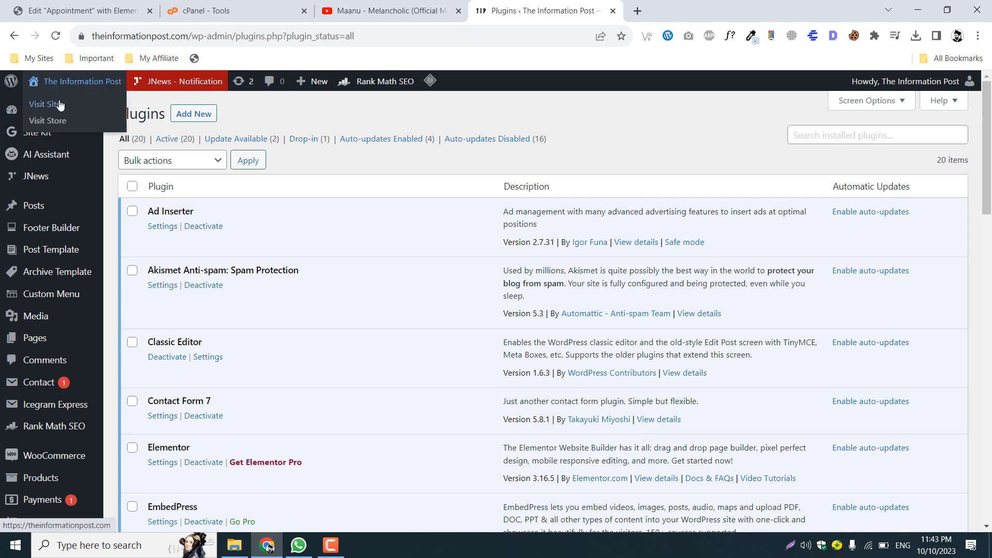
pyautogui.middleClick(58, 104)
pyautogui.click(705, 10)
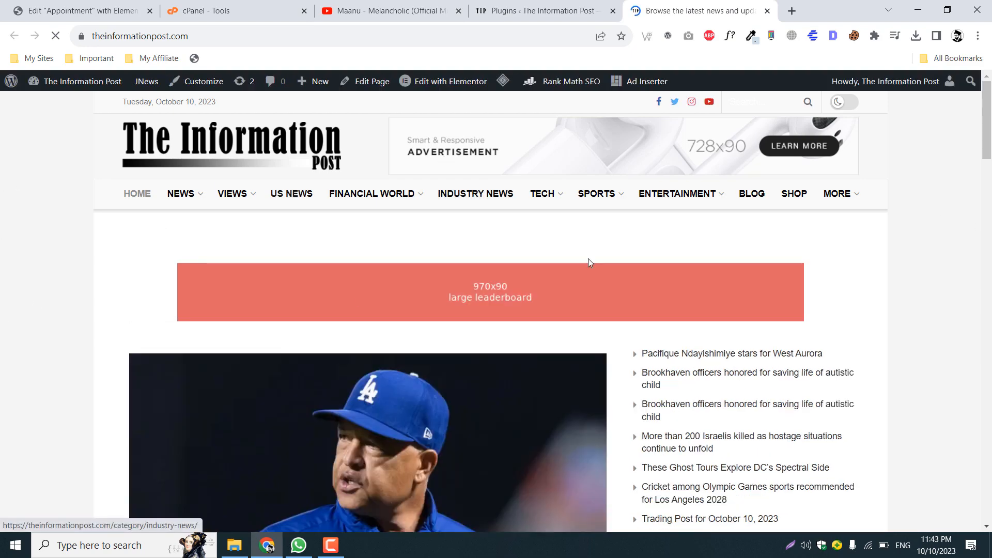
# Step: Examine the advertisement placements on the live home page from header to footer
pyautogui.scroll(-15, 990, 216)
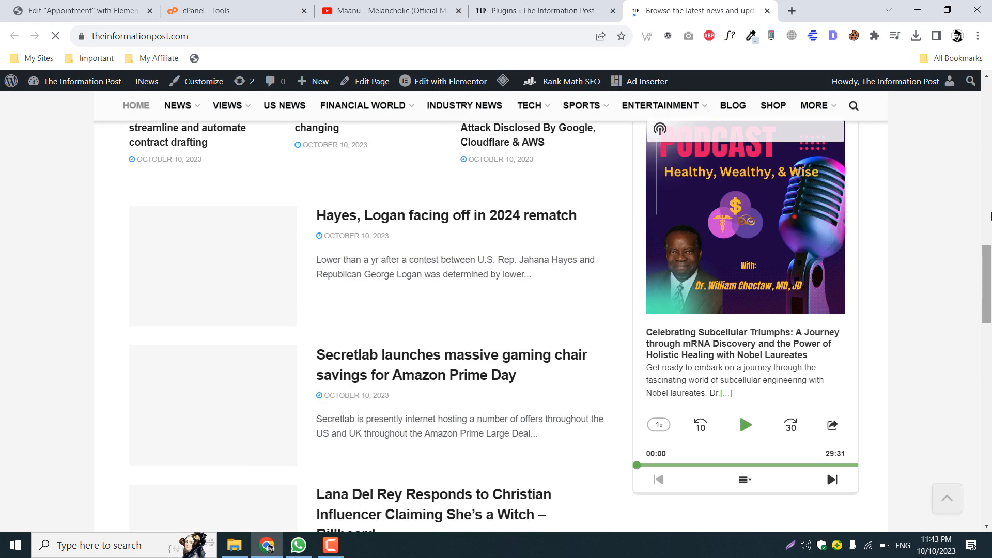
pyautogui.scroll(-10, 990, 216)
pyautogui.scroll(20, 991, 215)
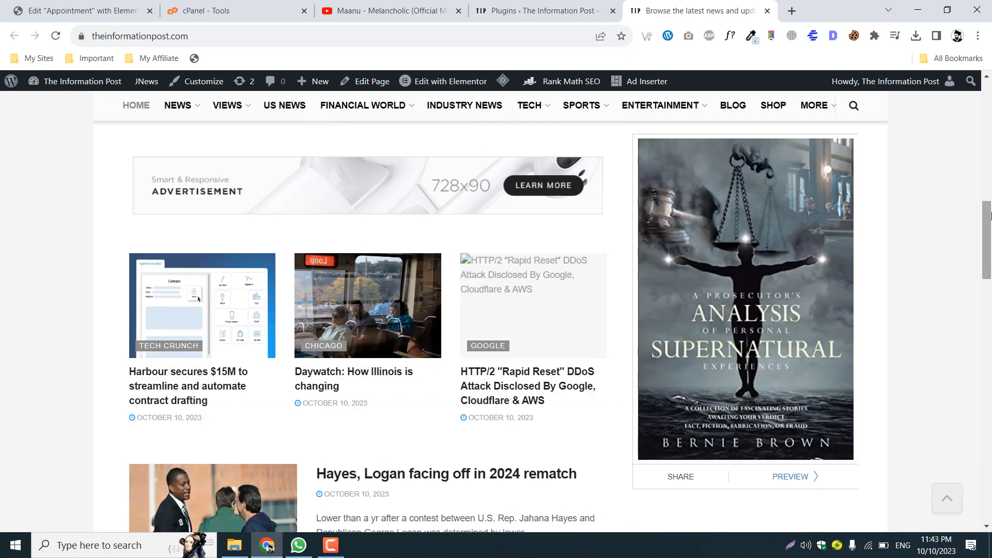
pyautogui.scroll(7, 990, 215)
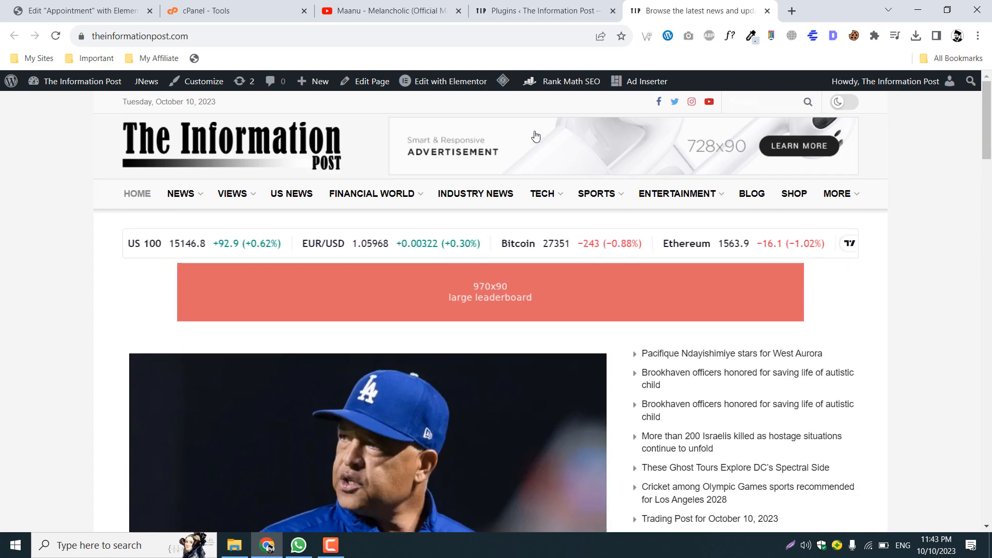
pyautogui.scroll(-15, 538, 132)
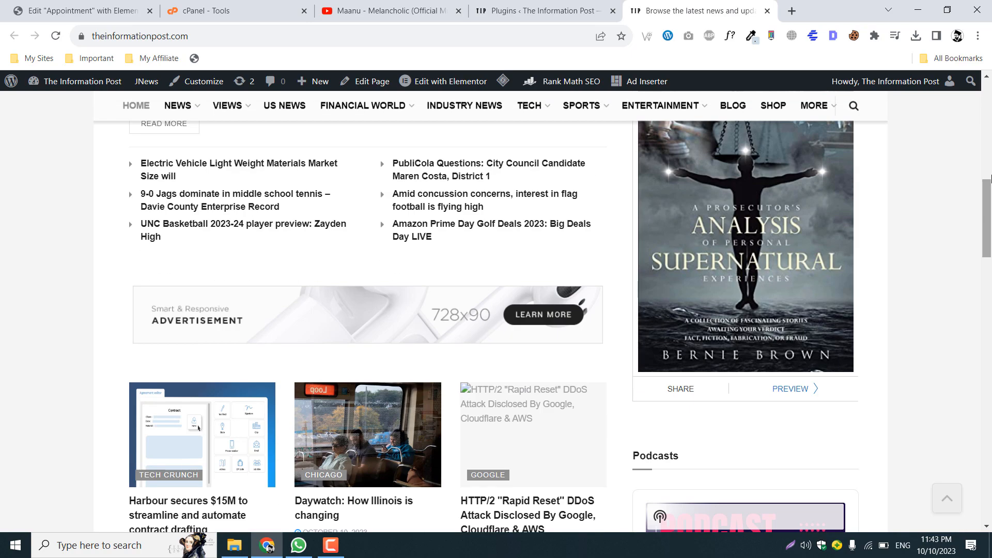
pyautogui.scroll(2, 383, 341)
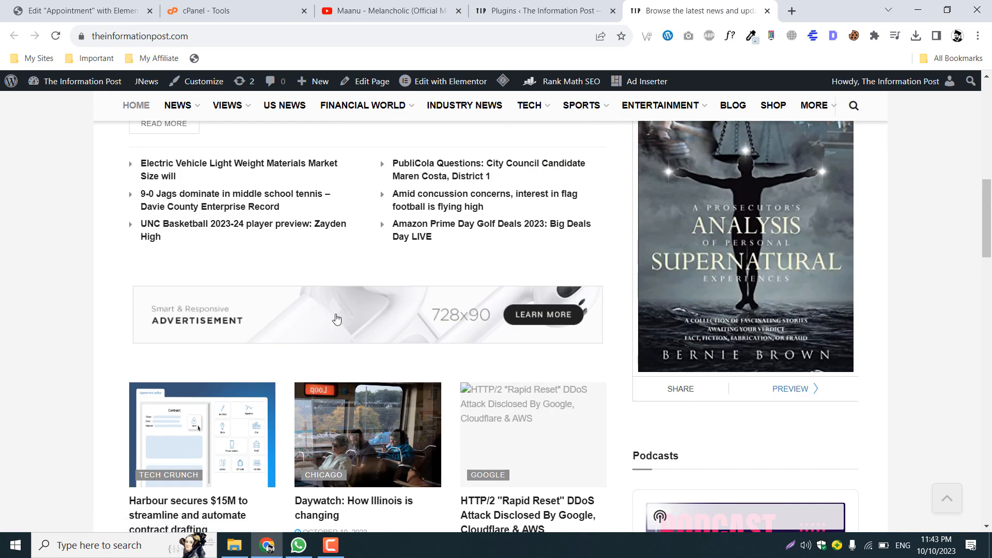
pyautogui.scroll(-5, 350, 316)
pyautogui.scroll(-11, 350, 316)
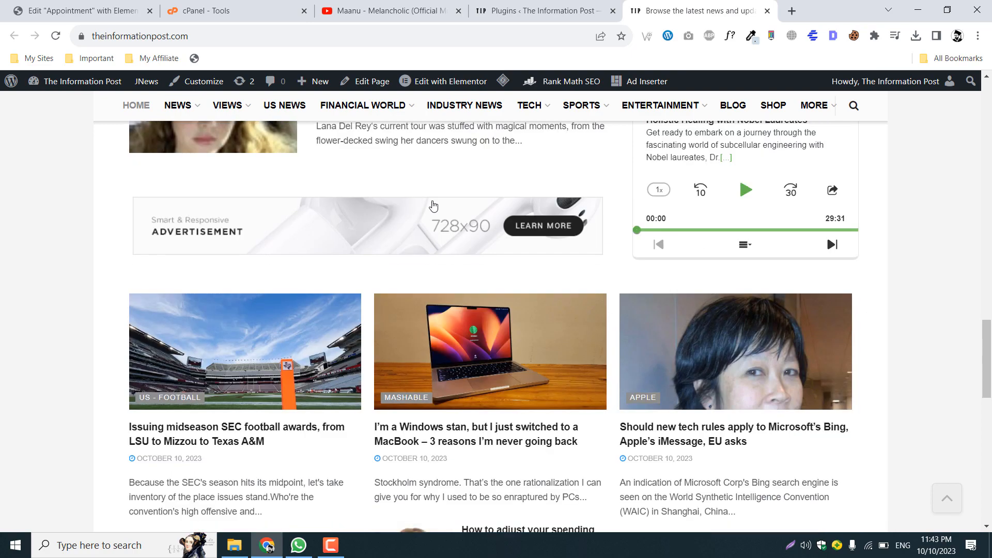
pyautogui.scroll(-15, 492, 229)
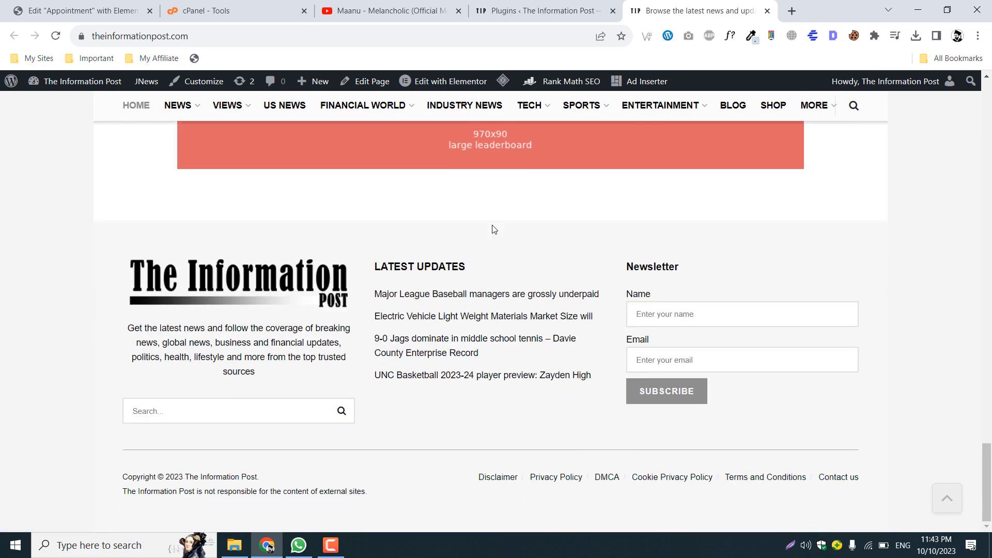
pyautogui.scroll(16, 493, 229)
pyautogui.scroll(18, 493, 229)
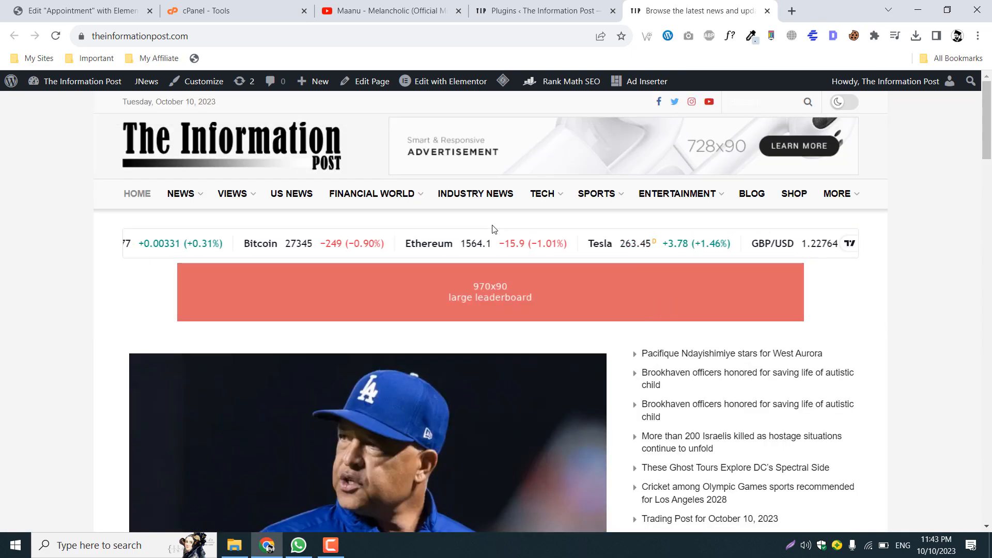
# Step: Return to the WordPress admin tab and open the list of all pages
pyautogui.click(529, 4)
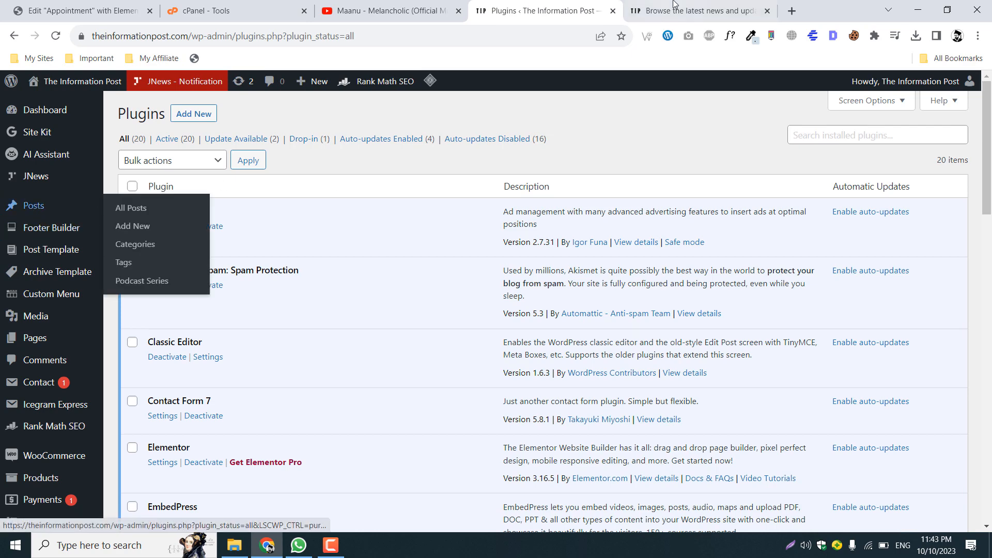
pyautogui.hotkey('ctrl', 'Tab')
pyautogui.click(567, 6)
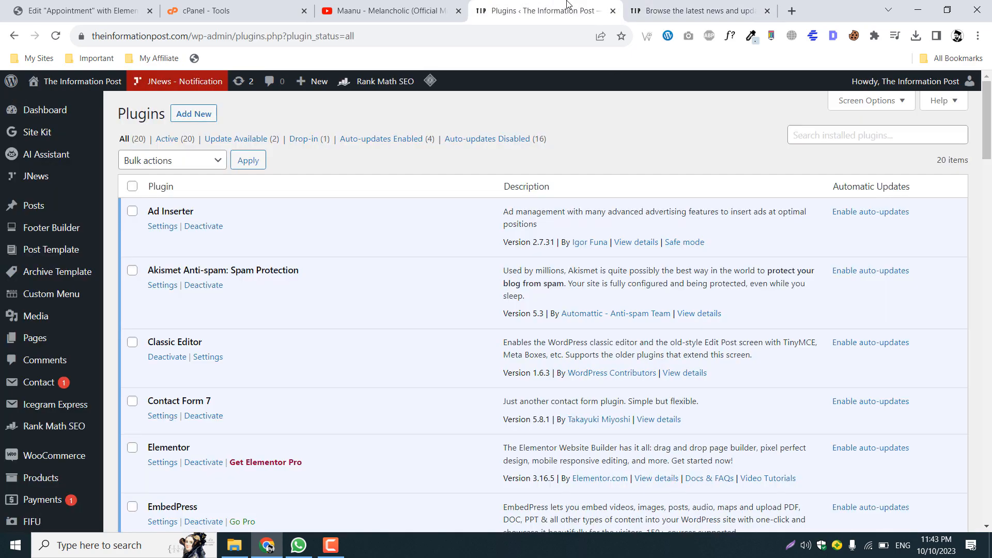
pyautogui.click(34, 339)
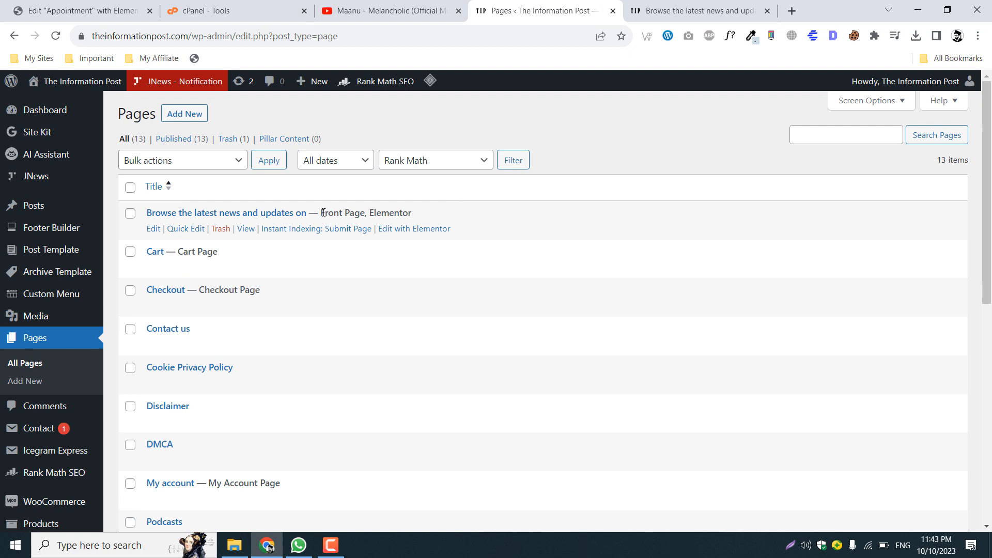
# Step: Open the front page "Browse the latest news and updates on" with Elementor in a new tab and switch to it
pyautogui.moveTo(323, 213); pyautogui.dragTo(381, 213)
pyautogui.click(350, 207)
pyautogui.click(382, 210)
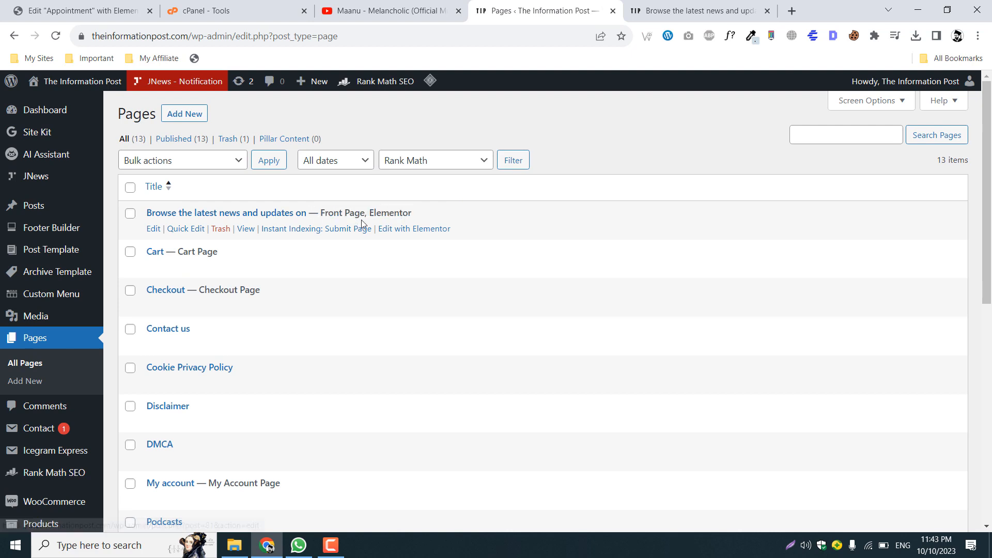
pyautogui.rightClick(406, 233)
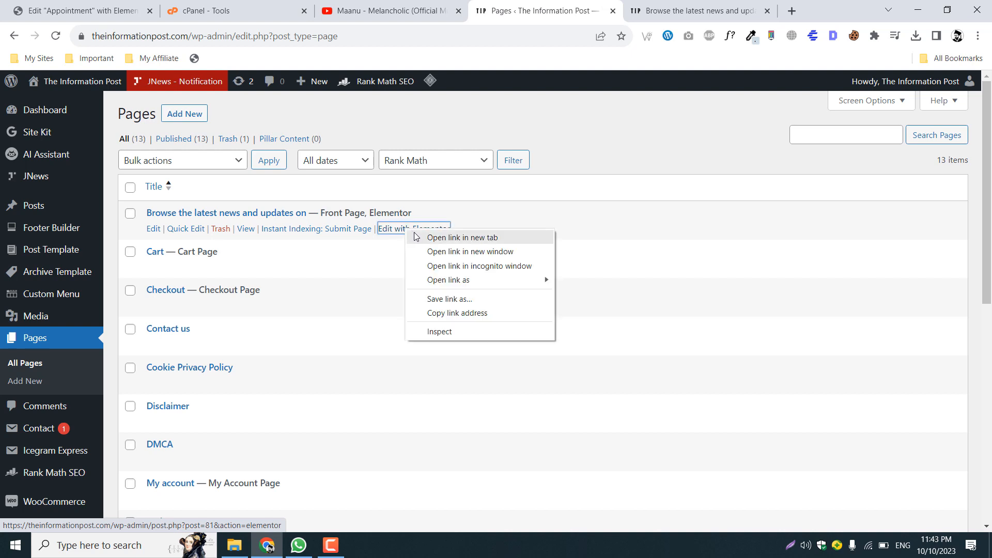
pyautogui.click(418, 237)
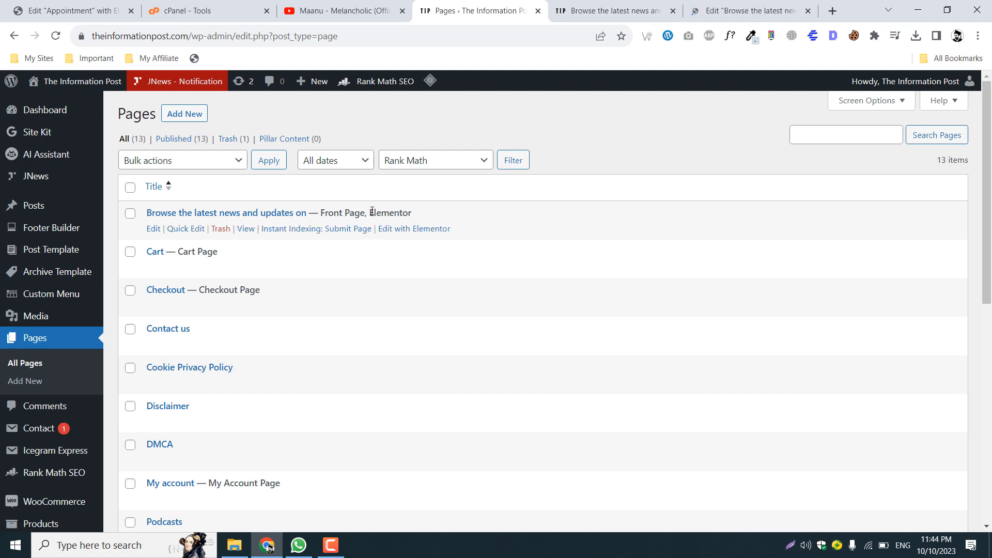
pyautogui.moveTo(368, 212); pyautogui.dragTo(412, 212)
pyautogui.click(390, 211)
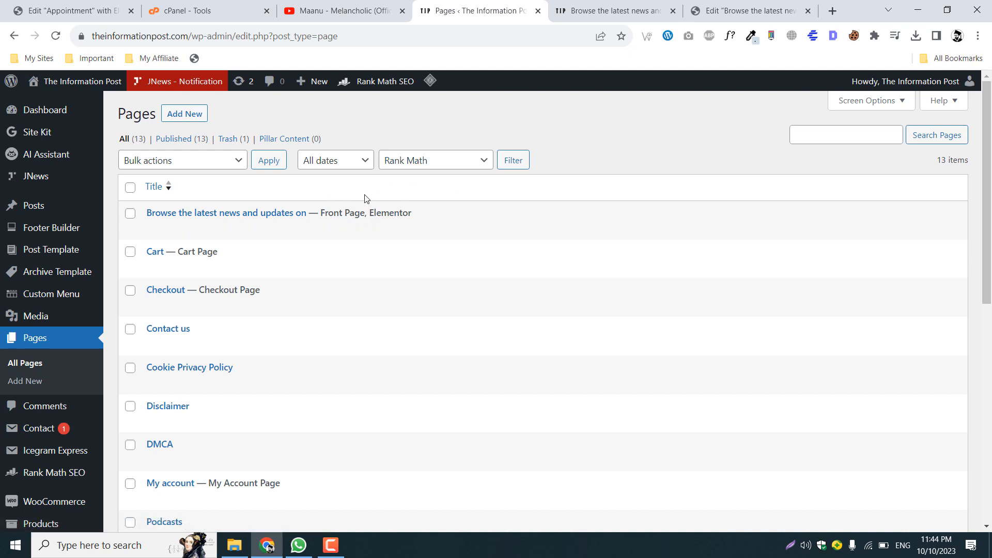
pyautogui.click(727, 4)
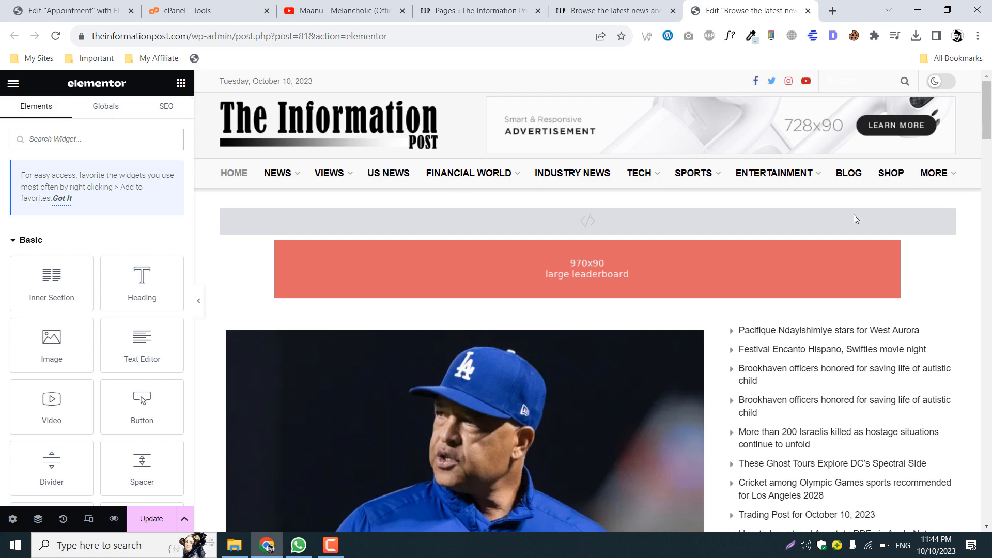
# Step: Open the settings of the 970x90 leaderboard's Ads Block and inspect its ads code
pyautogui.scroll(-5, 989, 189)
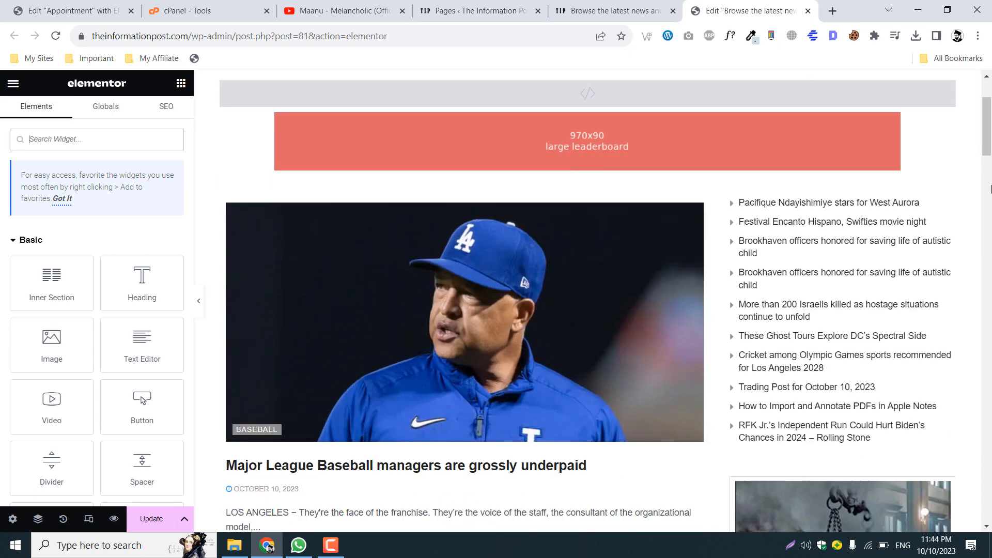
pyautogui.scroll(5, 990, 189)
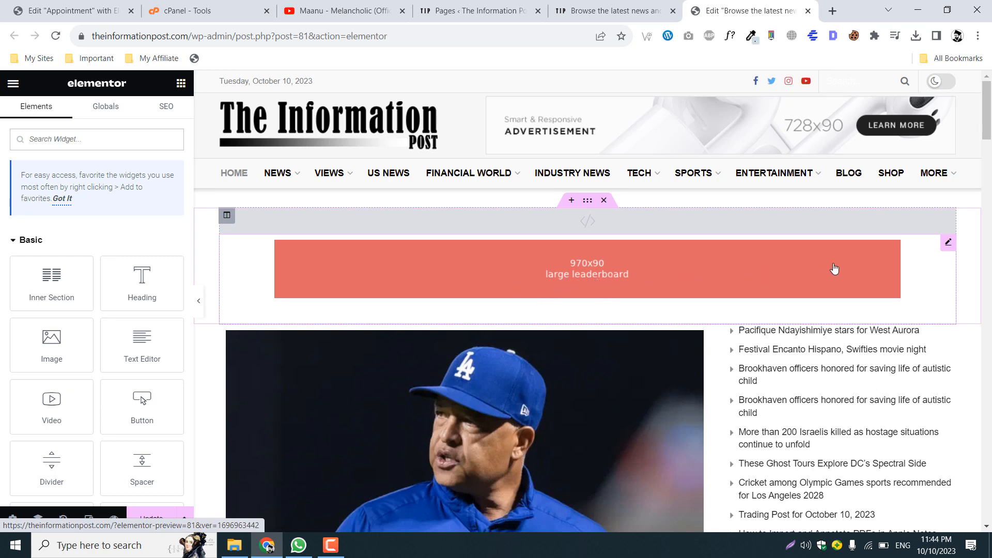
pyautogui.click(948, 244)
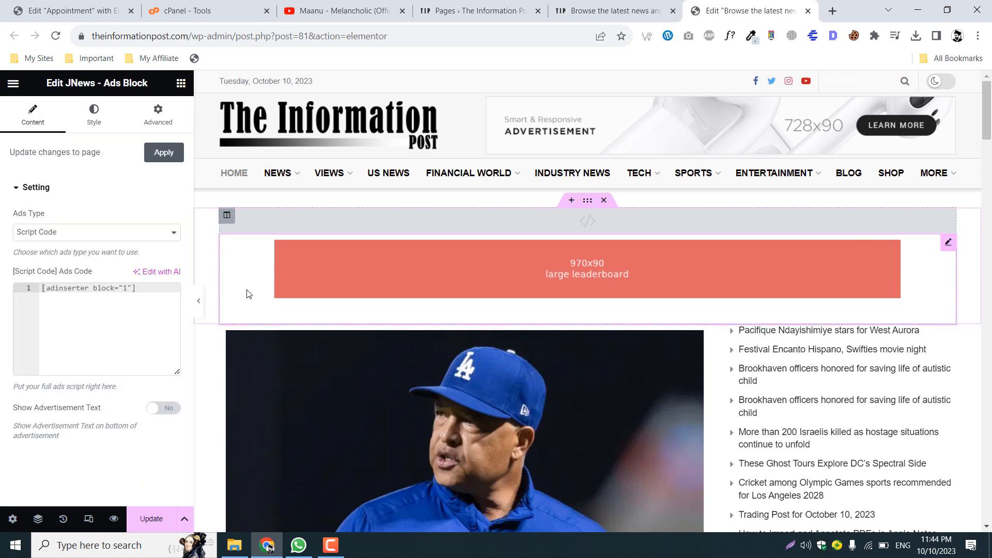
pyautogui.tripleClick(111, 288)
pyautogui.click(93, 288)
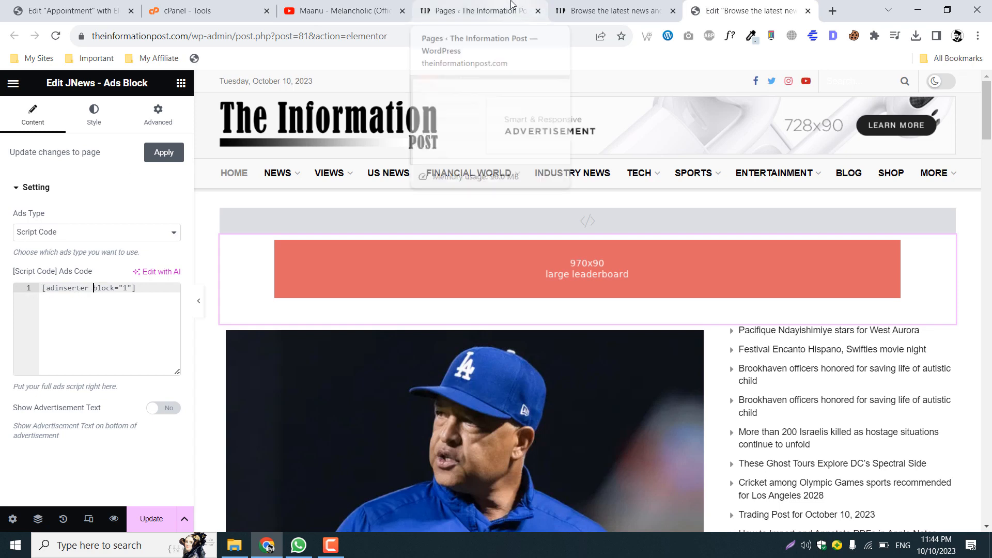
# Step: Review the leaderboard block's ads type options, choose Script Code, and select the entire adinserter shortcode
pyautogui.click(75, 232)
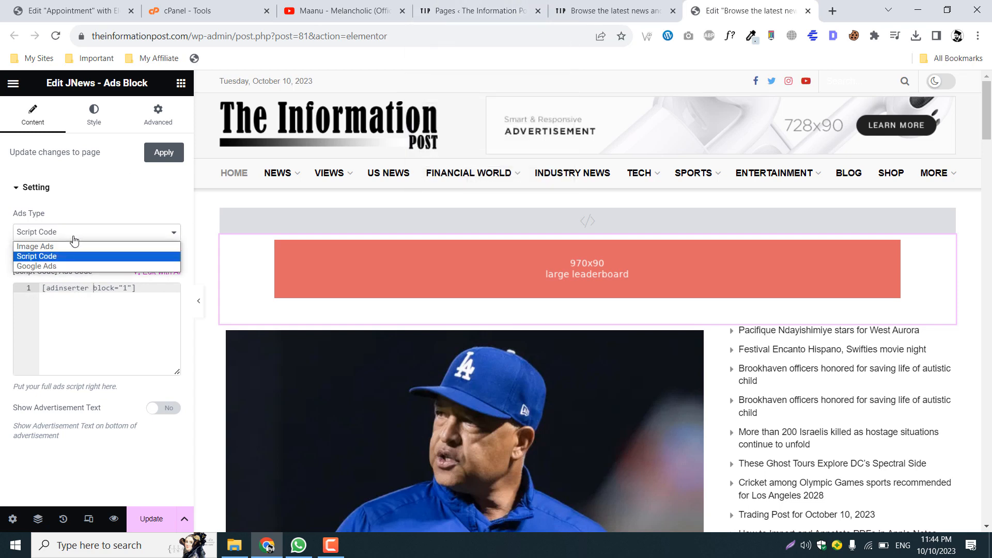
pyautogui.click(54, 258)
pyautogui.moveTo(138, 298); pyautogui.dragTo(1, 284)
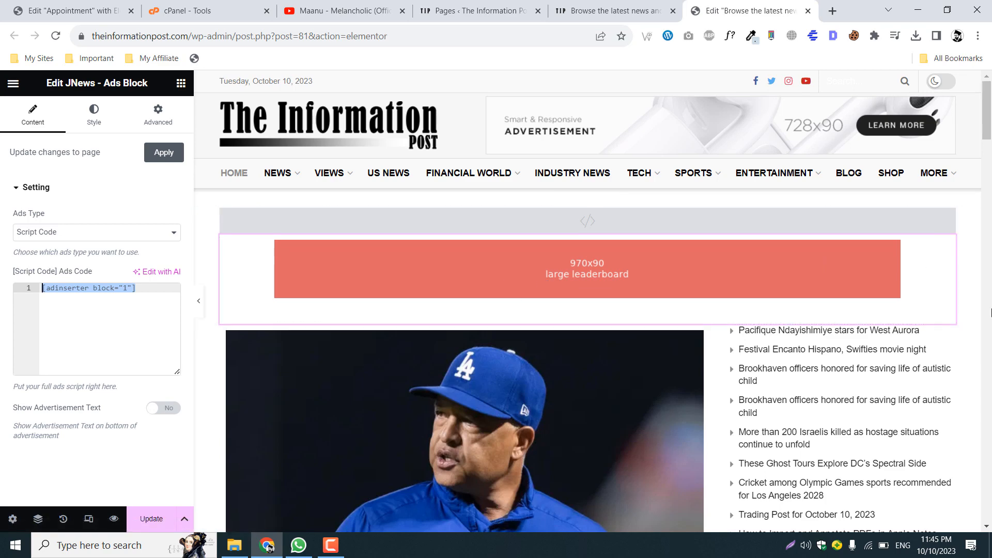
# Step: Open the settings of the 728x90 advertisement block below the headline list to view its ads code
pyautogui.scroll(-6, 990, 310)
pyautogui.scroll(-4, 520, 370)
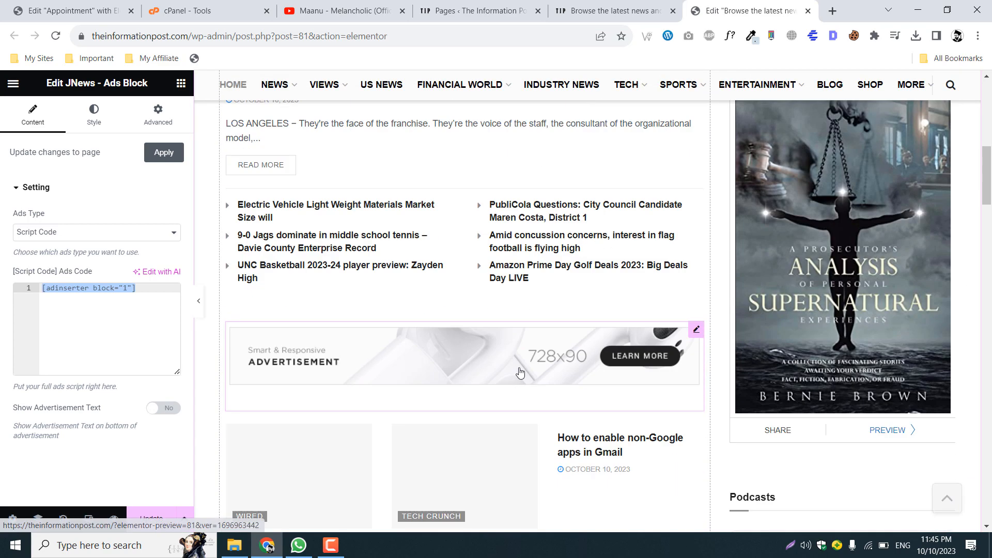
pyautogui.click(695, 332)
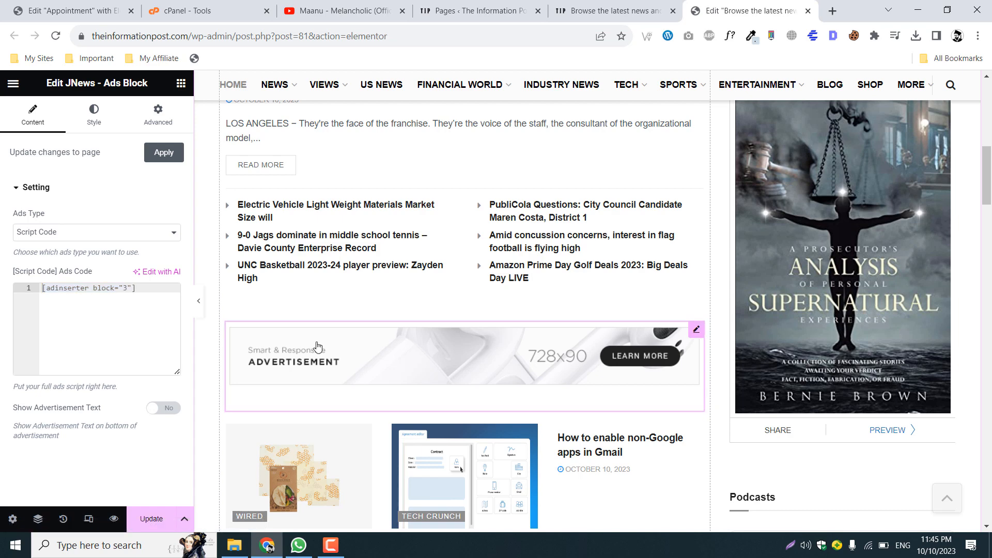
# Step: Open the settings of the sidebar book advertisement block to view its embedded script code
pyautogui.scroll(3, 946, 229)
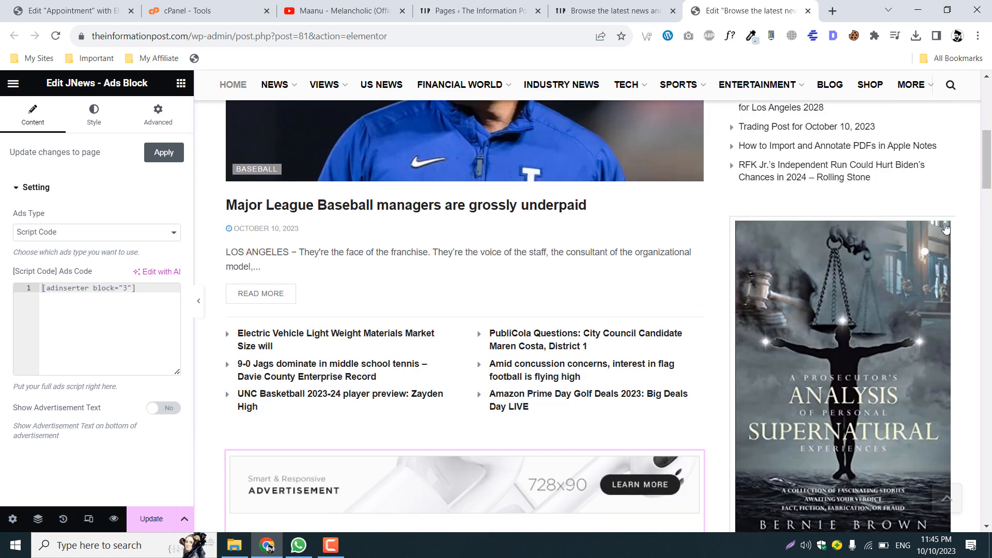
pyautogui.click(947, 227)
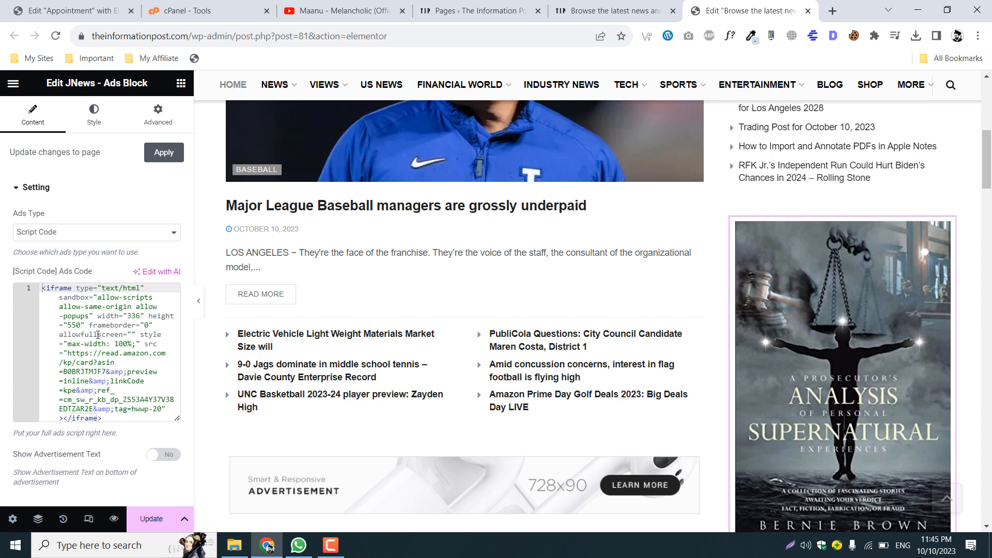
pyautogui.scroll(-8, 285, 306)
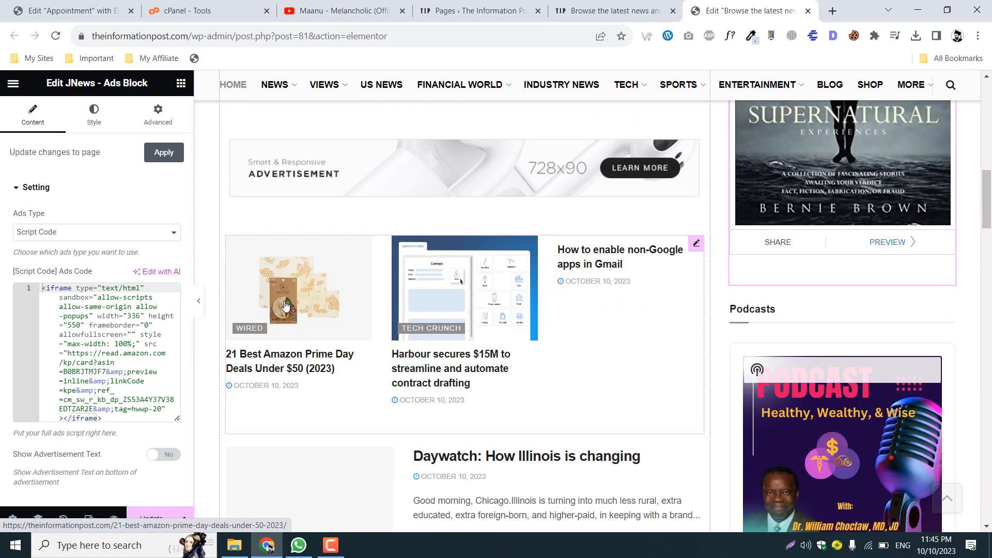
# Step: Open the settings of the 728x90 advertisement block above the lower Podcasts section to view its ads code
pyautogui.scroll(-3, 286, 306)
pyautogui.scroll(-10, 569, 290)
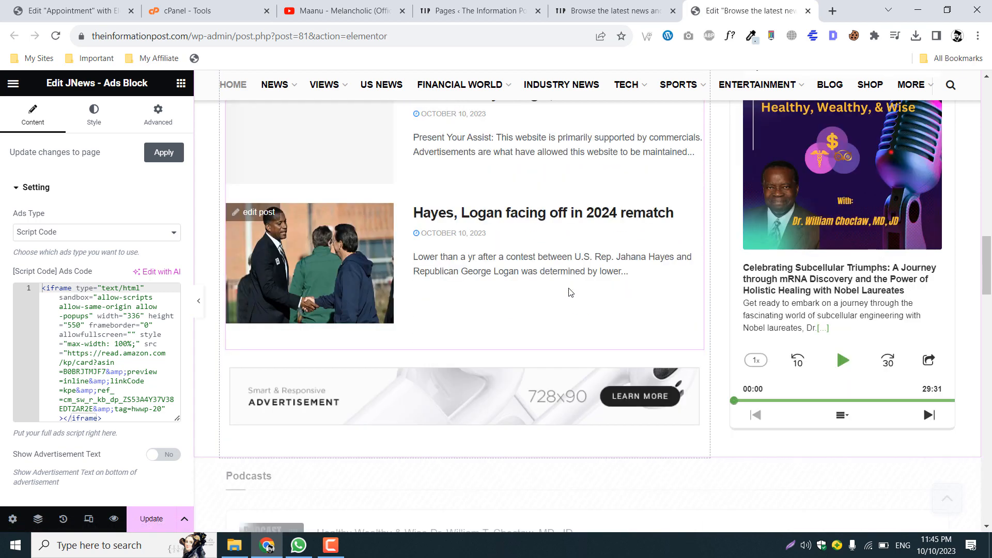
pyautogui.scroll(-1, 699, 165)
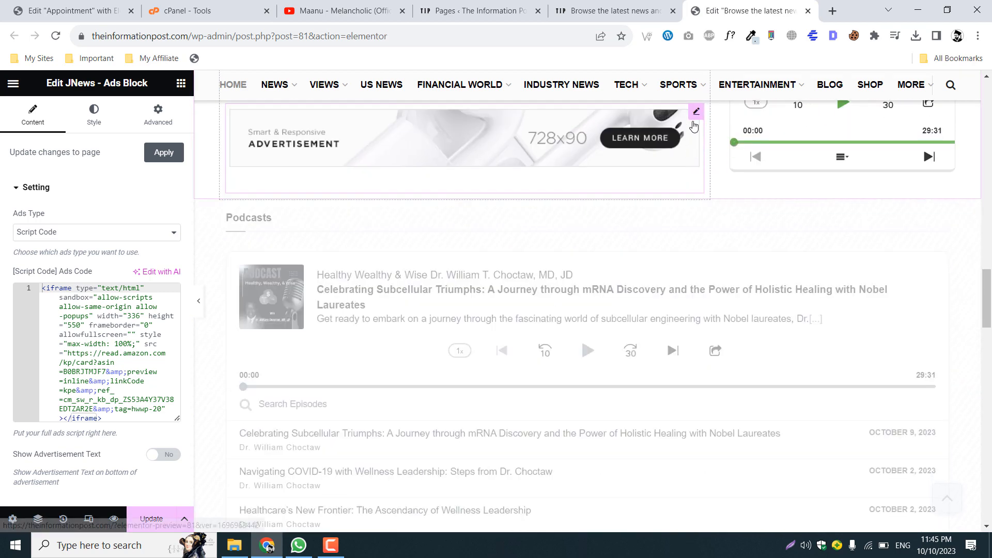
pyautogui.click(696, 115)
# Step: Open the settings of the 970x90 leaderboard block at the end of the page to view its ads code
pyautogui.scroll(-10, 690, 243)
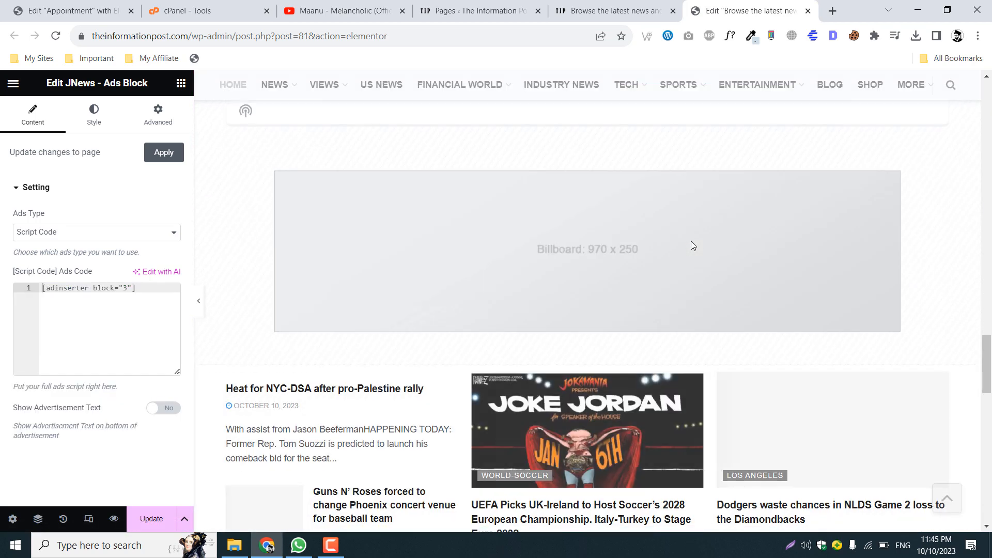
pyautogui.scroll(-10, 692, 246)
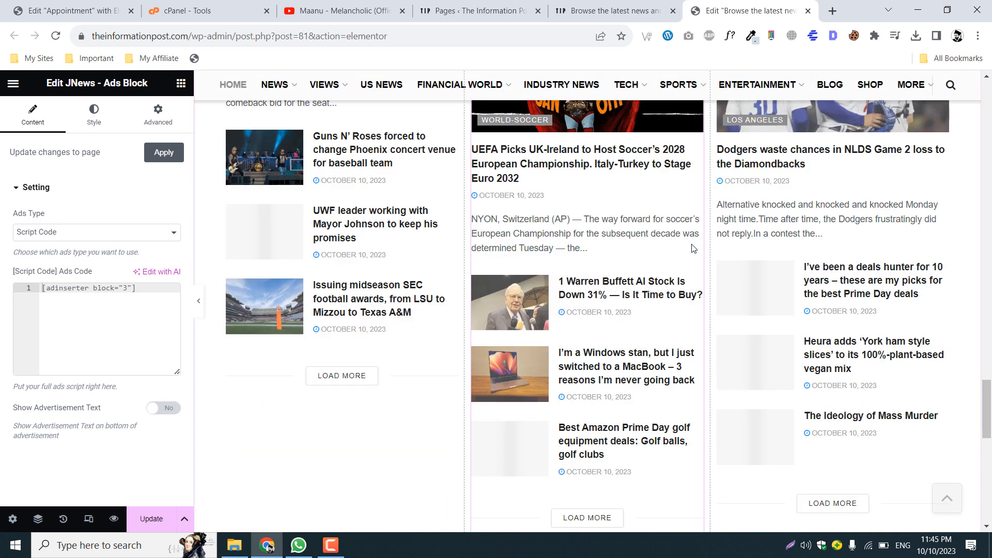
pyautogui.scroll(-1, 693, 248)
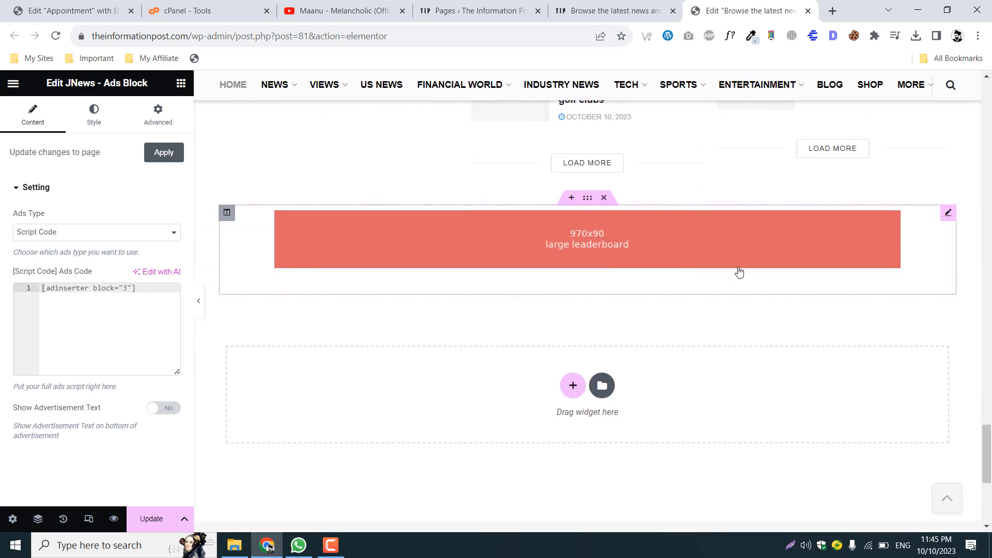
pyautogui.click(947, 213)
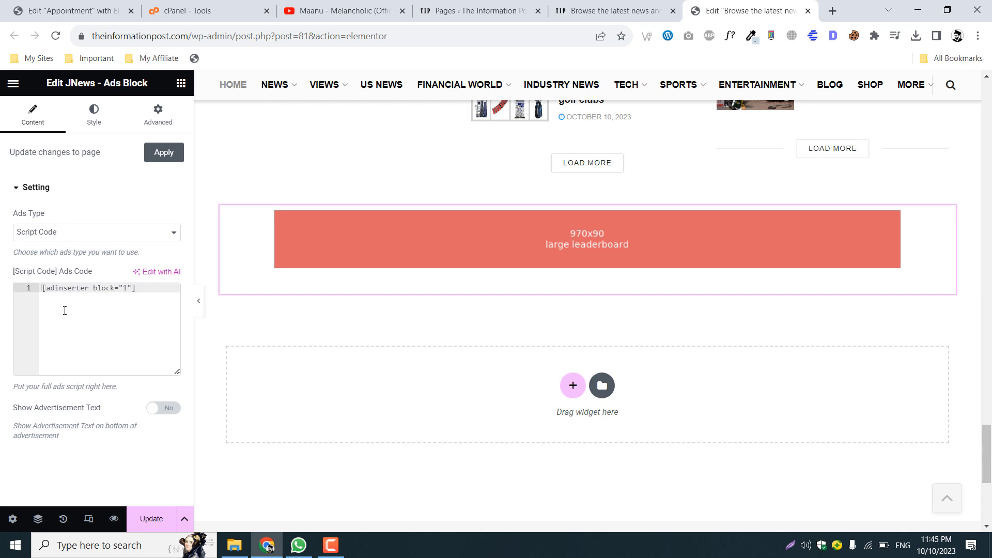
# Step: Switch the leaderboard block's ads type to Image Ads and review its image, link and alternate text fields
pyautogui.click(63, 235)
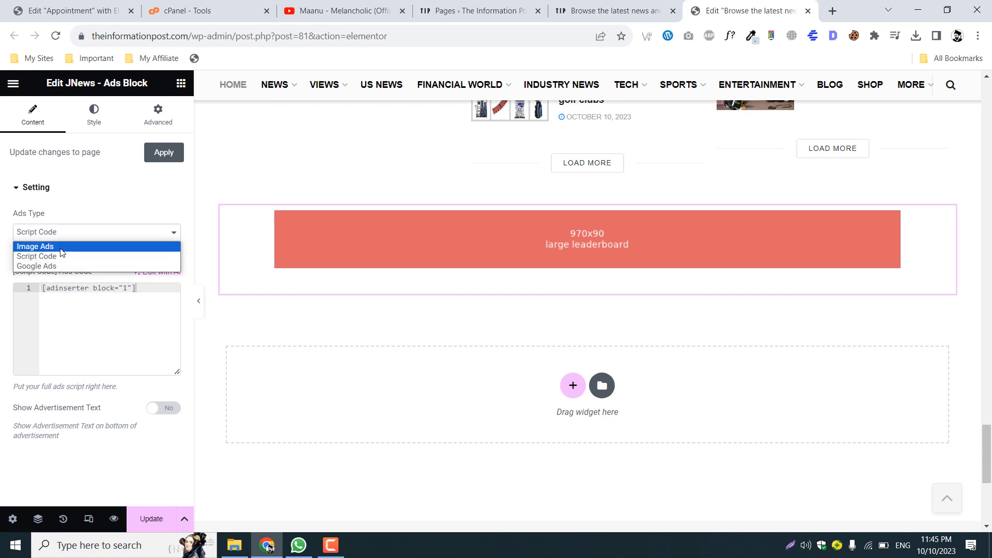
pyautogui.click(51, 248)
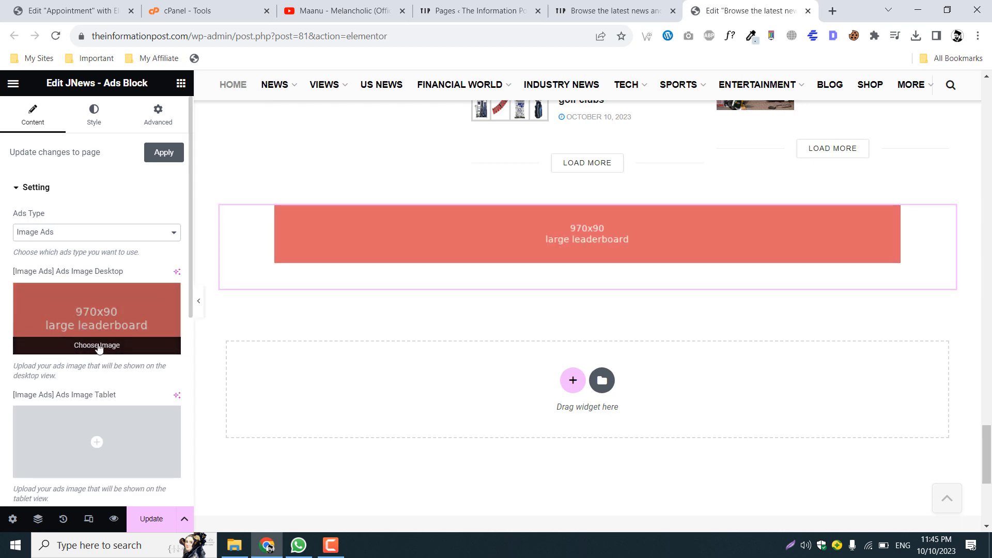
pyautogui.scroll(-5, 88, 397)
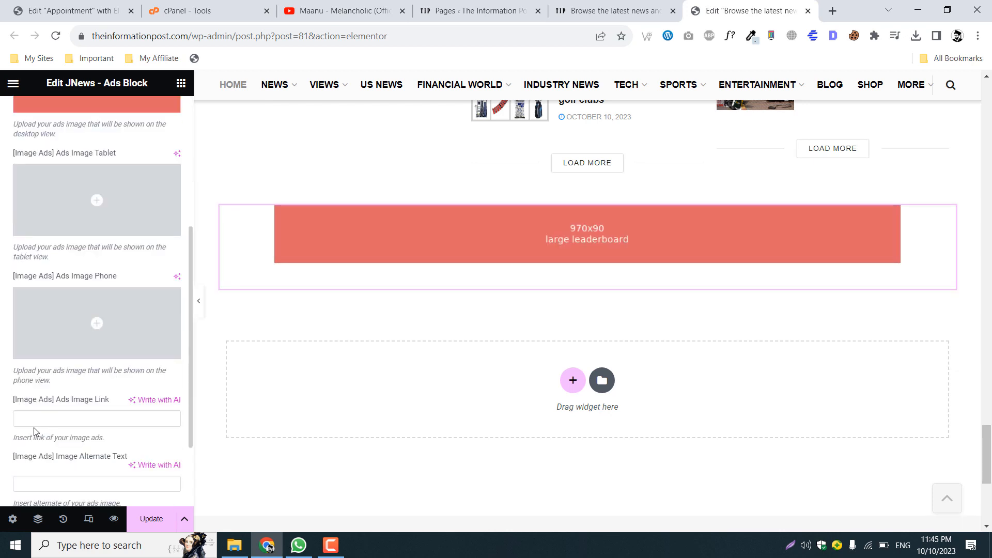
pyautogui.scroll(-2, 52, 422)
pyautogui.scroll(7, 76, 395)
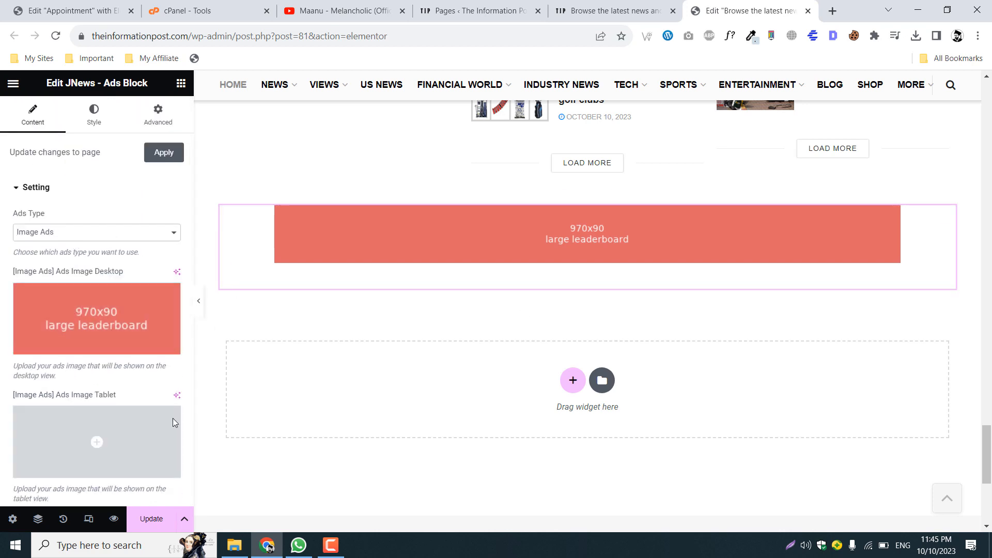
# Step: Set the leaderboard block's ads type back to Script Code and update the page
pyautogui.click(55, 235)
pyautogui.click(55, 257)
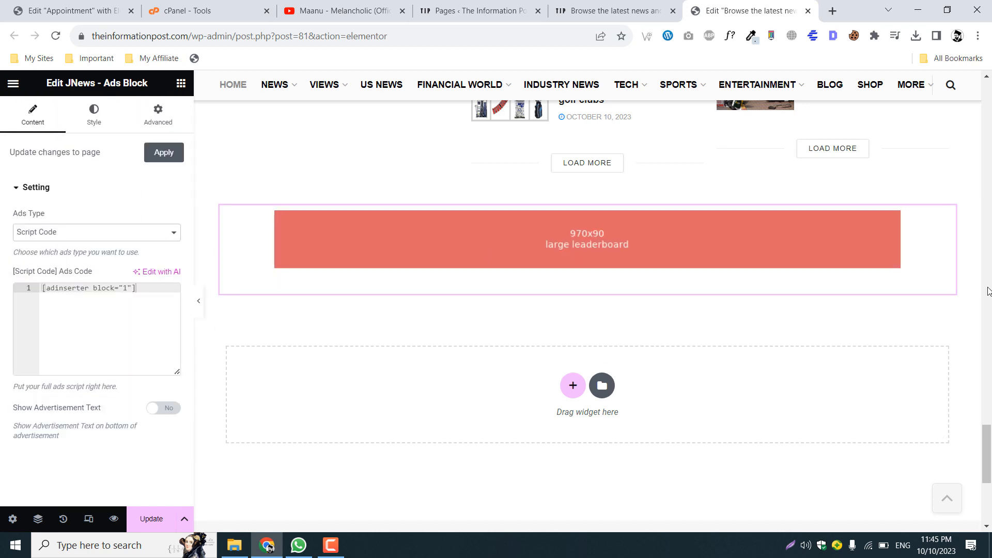
pyautogui.click(144, 517)
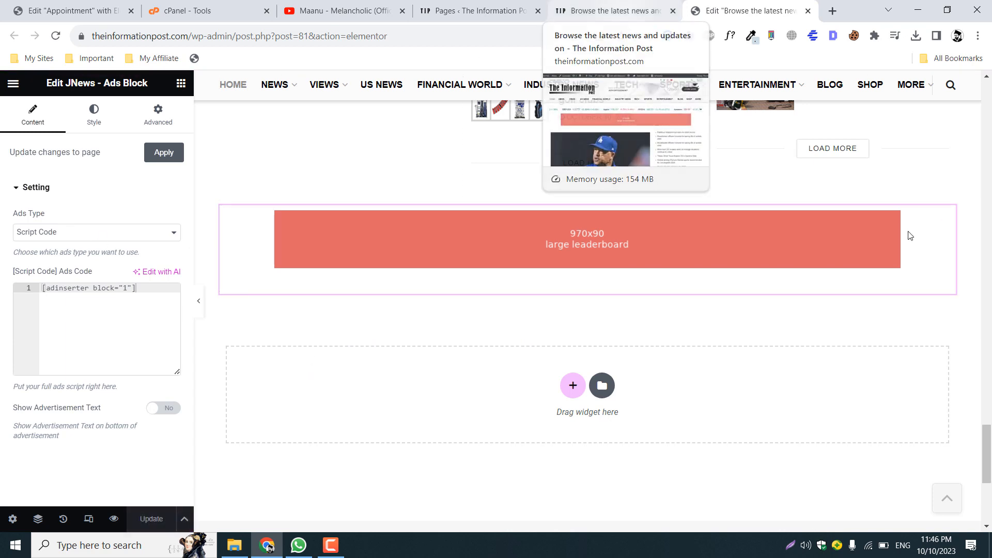
pyautogui.moveTo(987, 447); pyautogui.dragTo(987, 99)
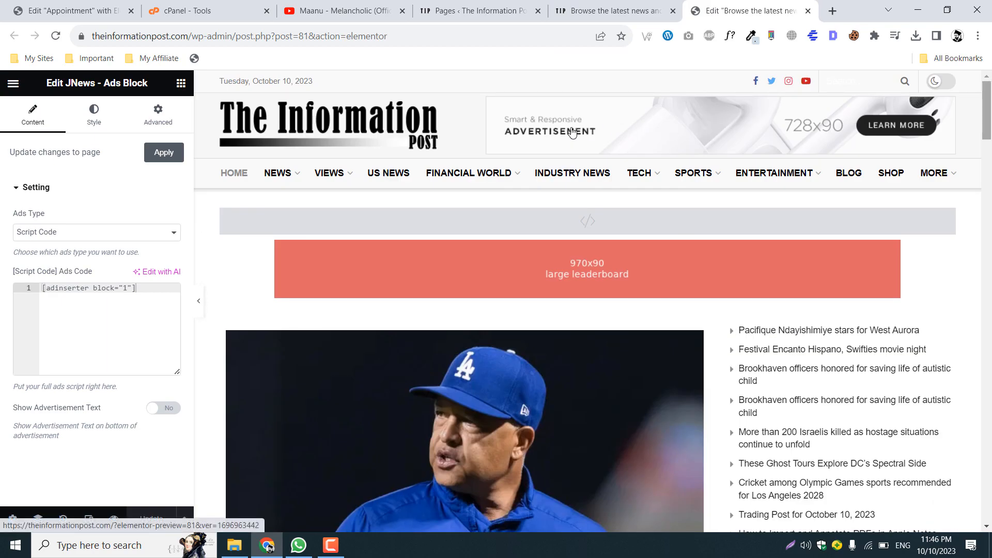
# Step: Open the Customizer from the live front page and go to the JNews : Advertisement Option section
pyautogui.click(592, 3)
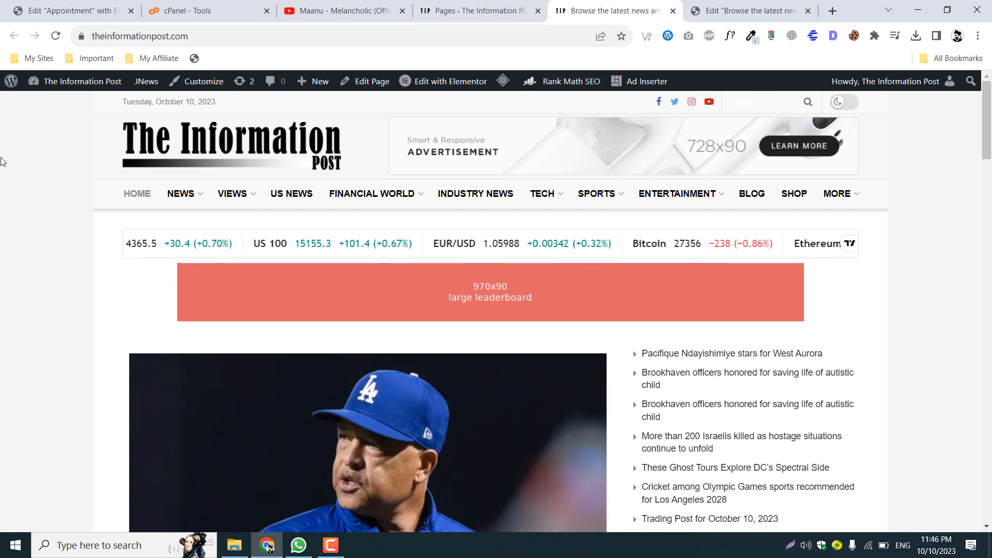
pyautogui.click(201, 85)
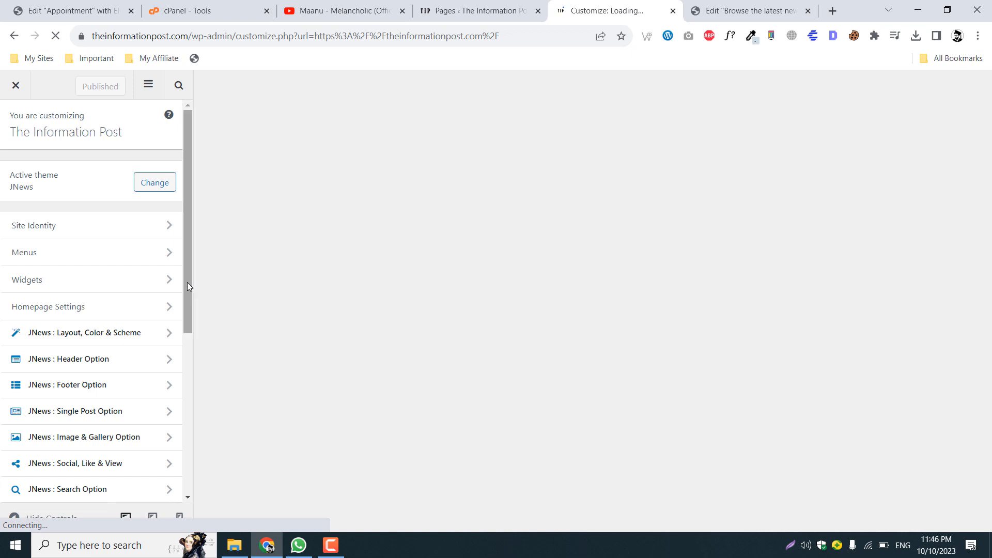
pyautogui.scroll(-5, 187, 282)
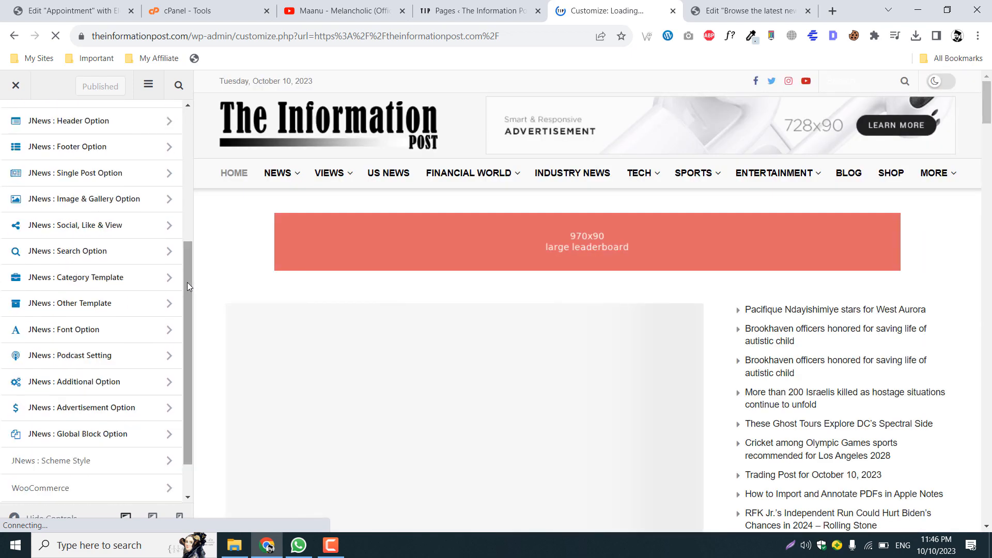
pyautogui.scroll(-1, 187, 282)
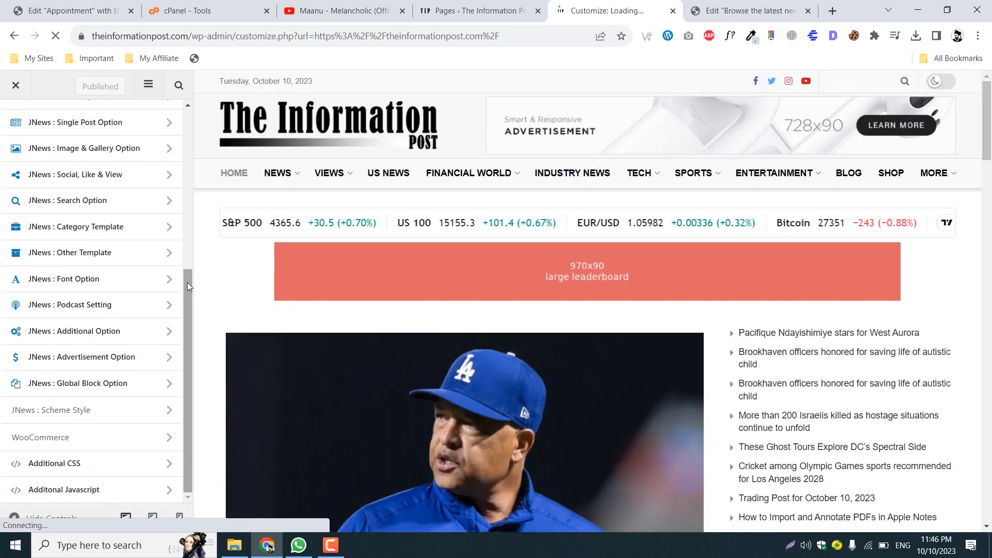
pyautogui.scroll(4, 173, 337)
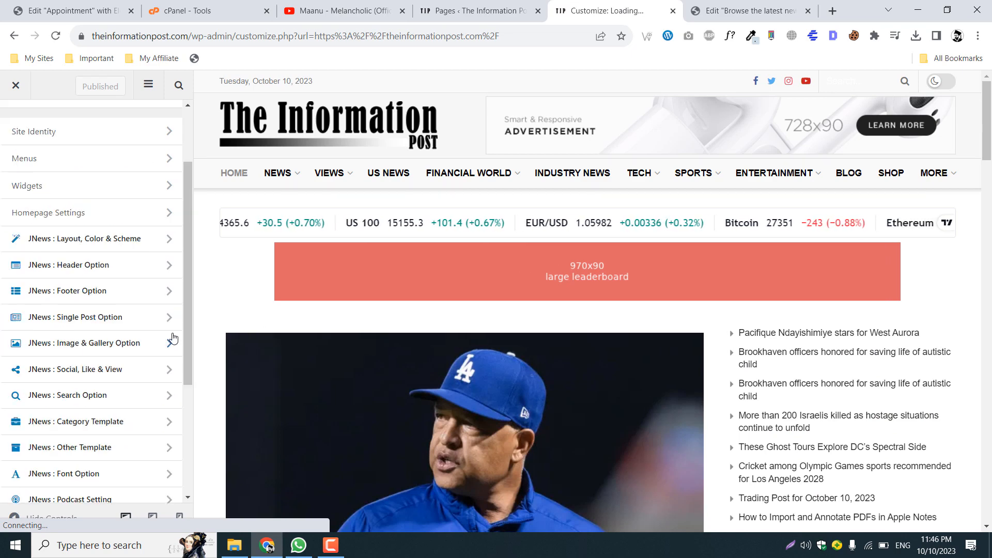
pyautogui.scroll(-4, 173, 337)
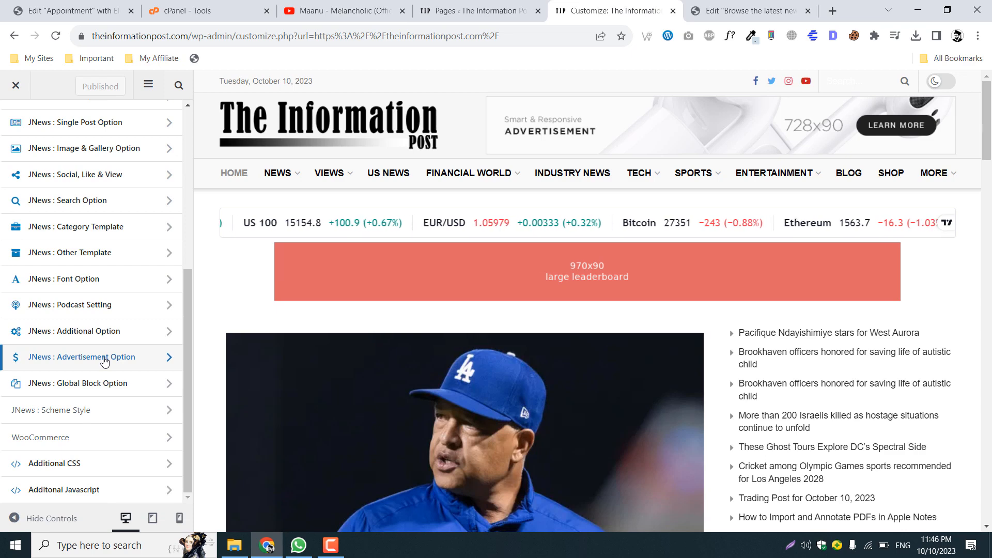
pyautogui.click(105, 361)
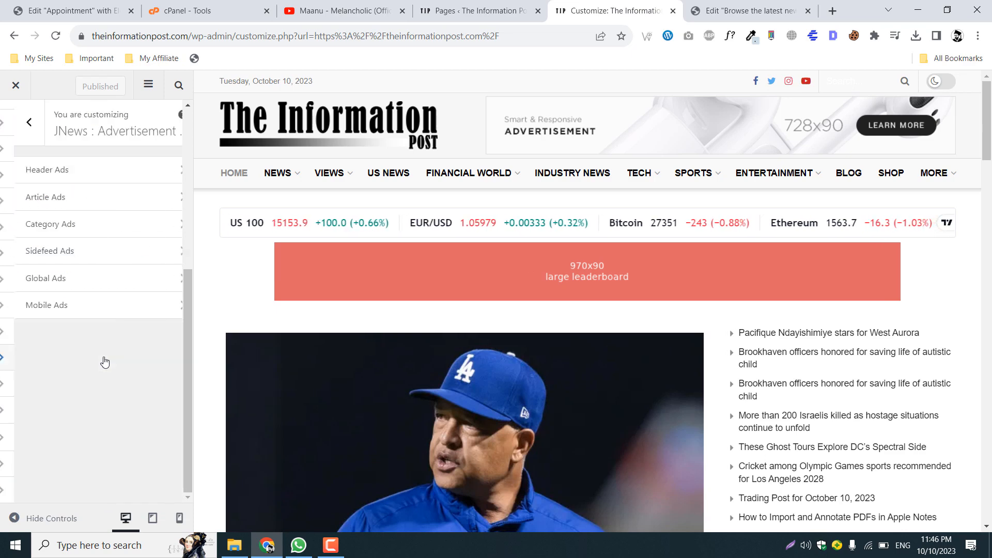
# Step: Open the Header Ads settings and examine the header advertisement type and its adinserter shortcode
pyautogui.click(68, 176)
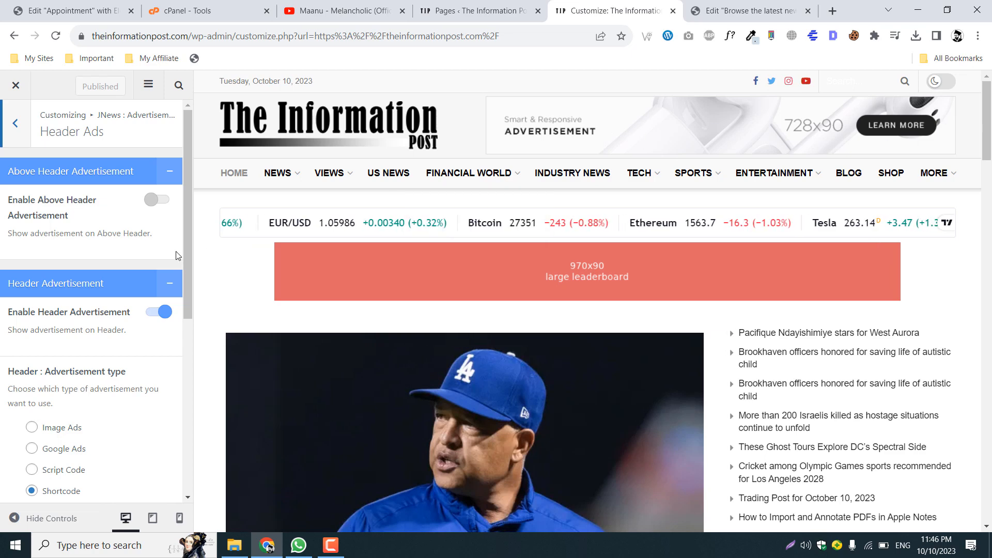
pyautogui.scroll(-4, 91, 295)
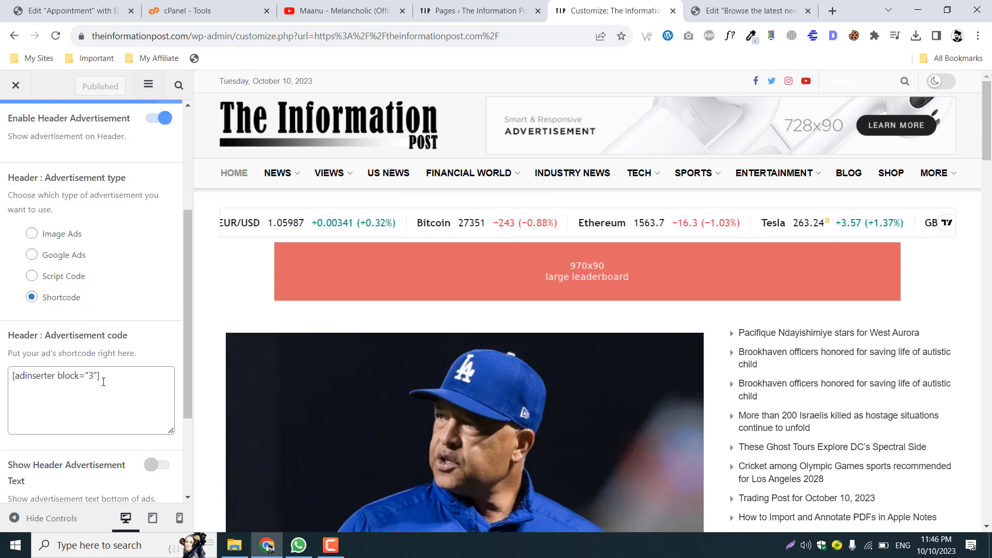
pyautogui.moveTo(103, 381); pyautogui.dragTo(2, 377)
pyautogui.click(73, 378)
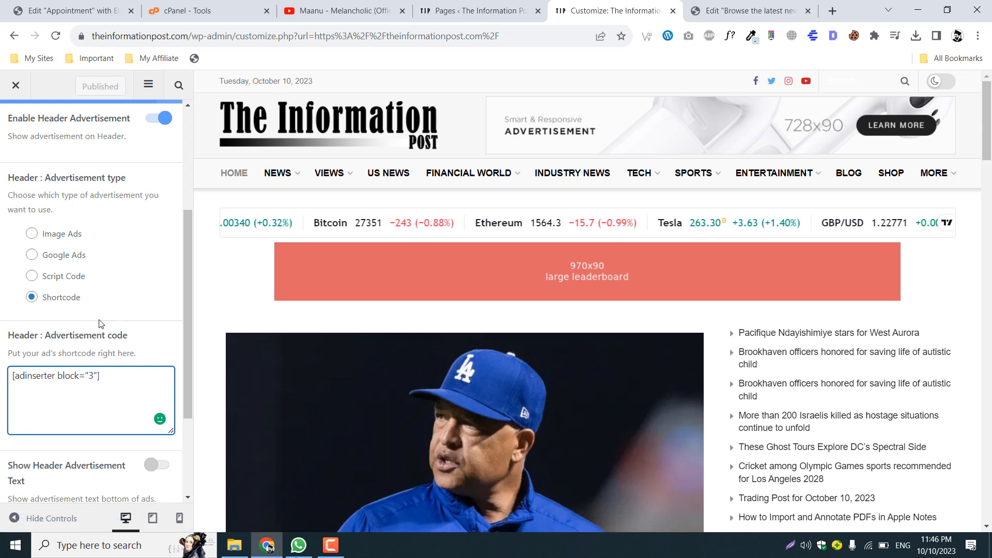
pyautogui.scroll(-3, 126, 342)
pyautogui.scroll(7, 126, 341)
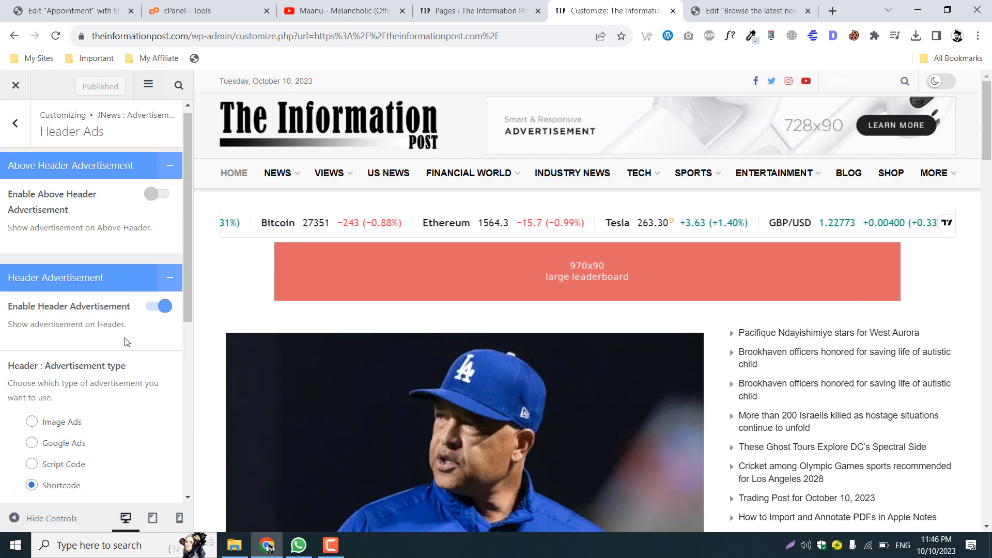
pyautogui.scroll(-7, 125, 338)
pyautogui.scroll(7, 123, 337)
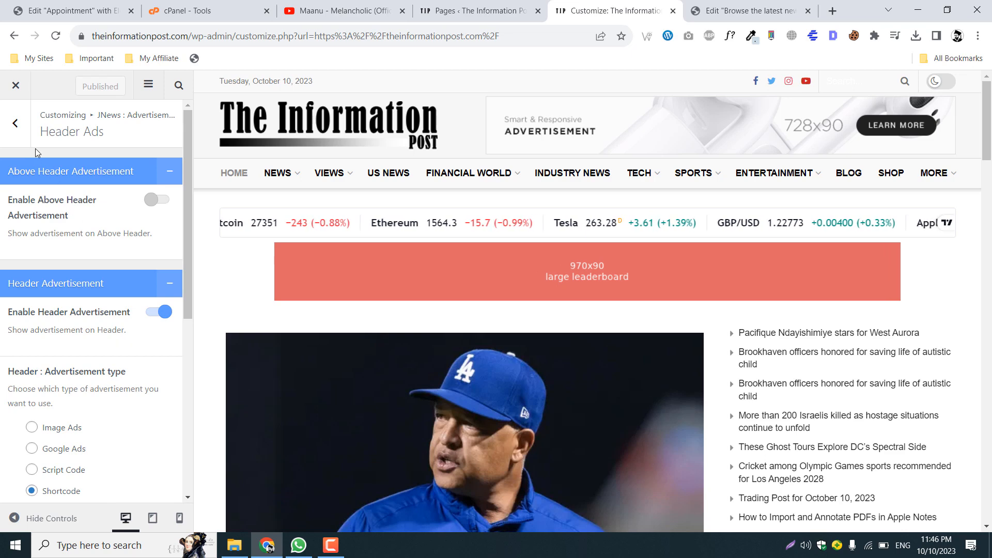
# Step: Open the Article Ads settings and review the advertisement options for the different article positions
pyautogui.click(15, 123)
pyautogui.click(66, 202)
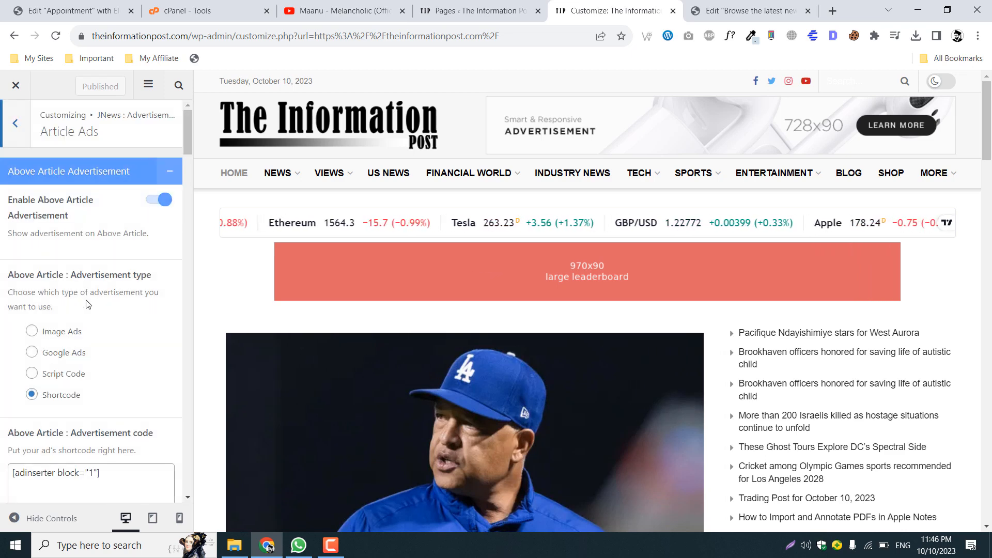
pyautogui.scroll(-20, 112, 237)
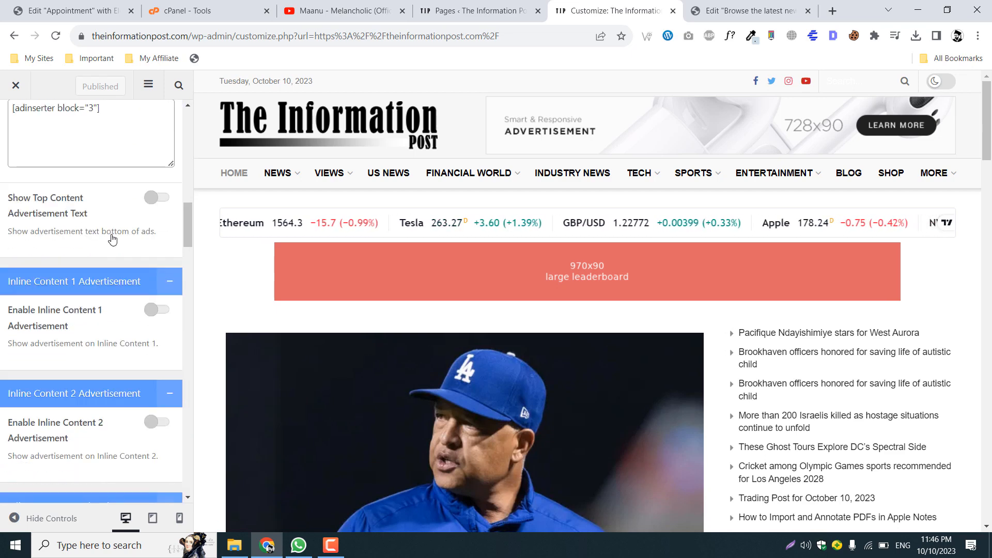
pyautogui.scroll(20, 112, 234)
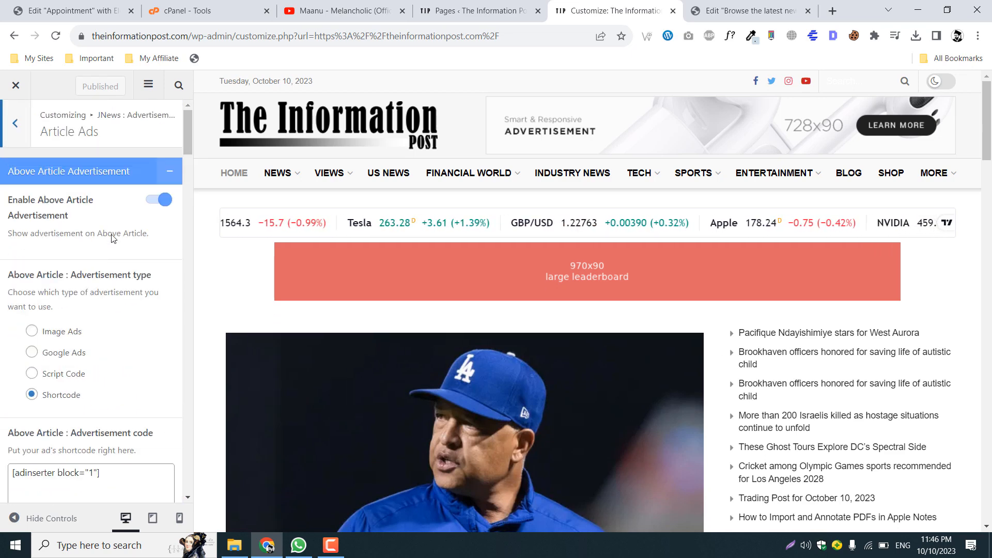
# Step: View the Category Ads settings, and return to the Customizer's main list of sections
pyautogui.click(16, 124)
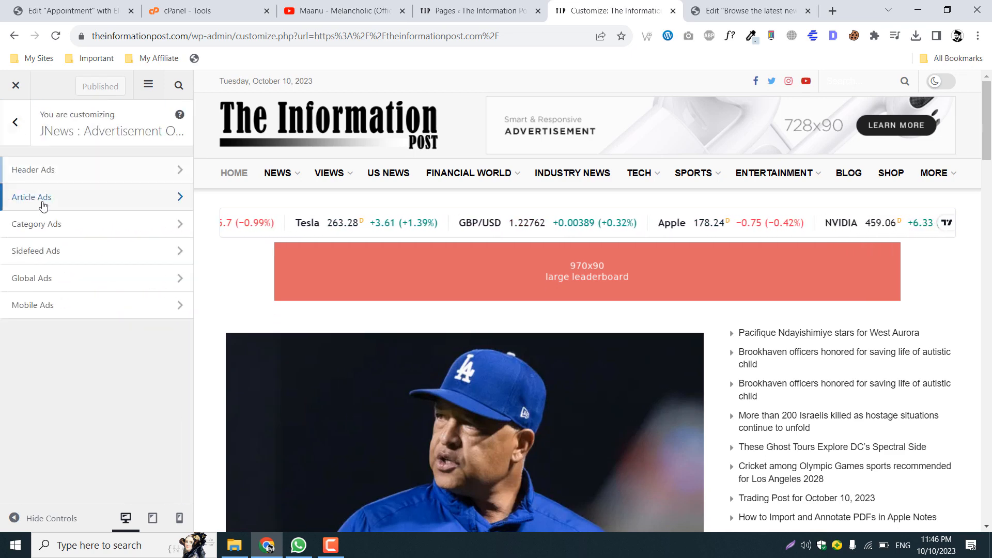
pyautogui.click(67, 224)
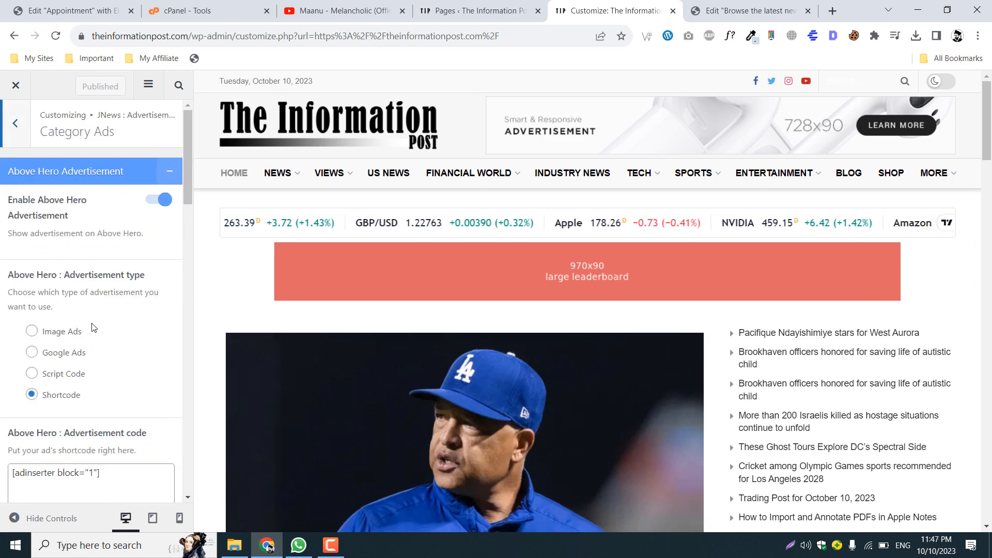
pyautogui.click(23, 133)
pyautogui.click(22, 127)
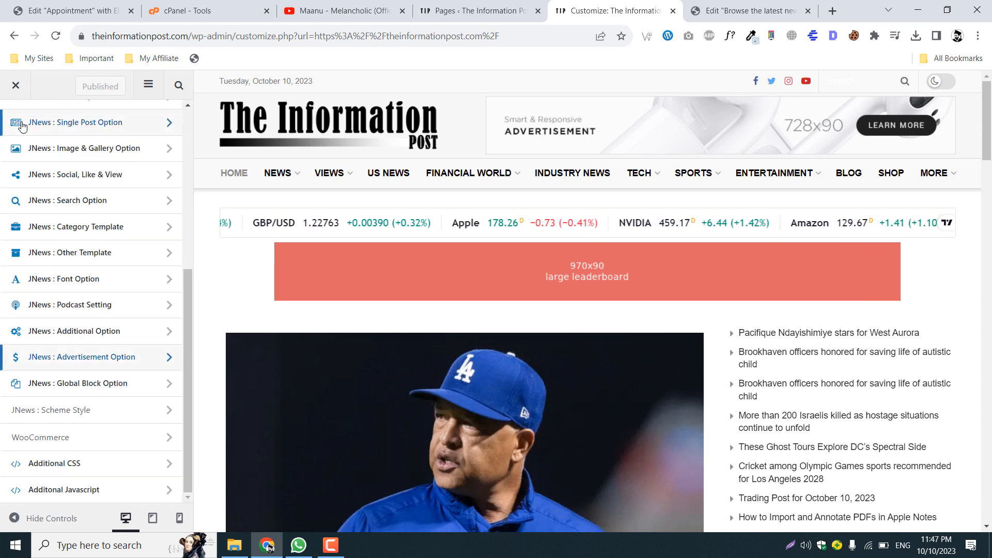
pyautogui.scroll(5, 132, 318)
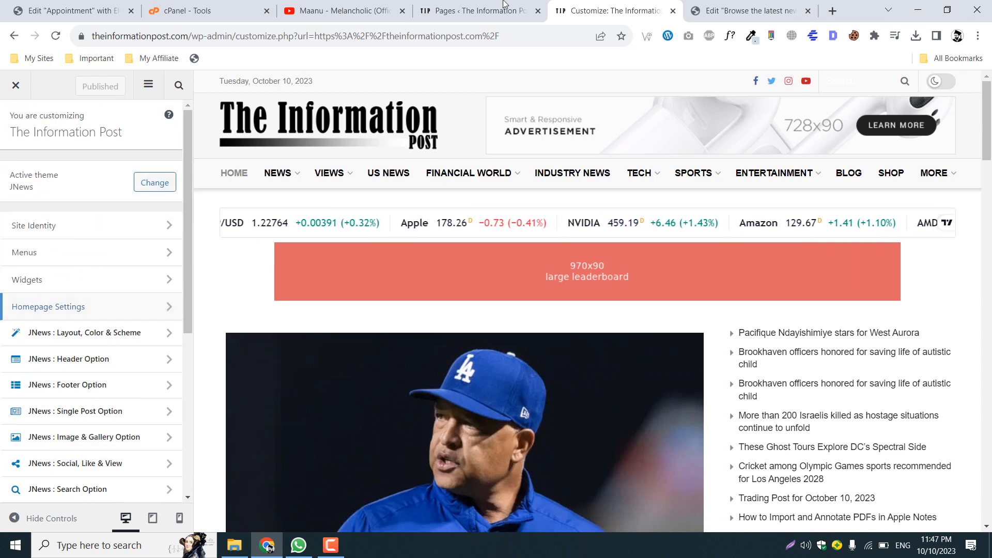
# Step: Return to the WordPress Pages list and close the Customizer and Elementor editor tabs
pyautogui.click(504, 5)
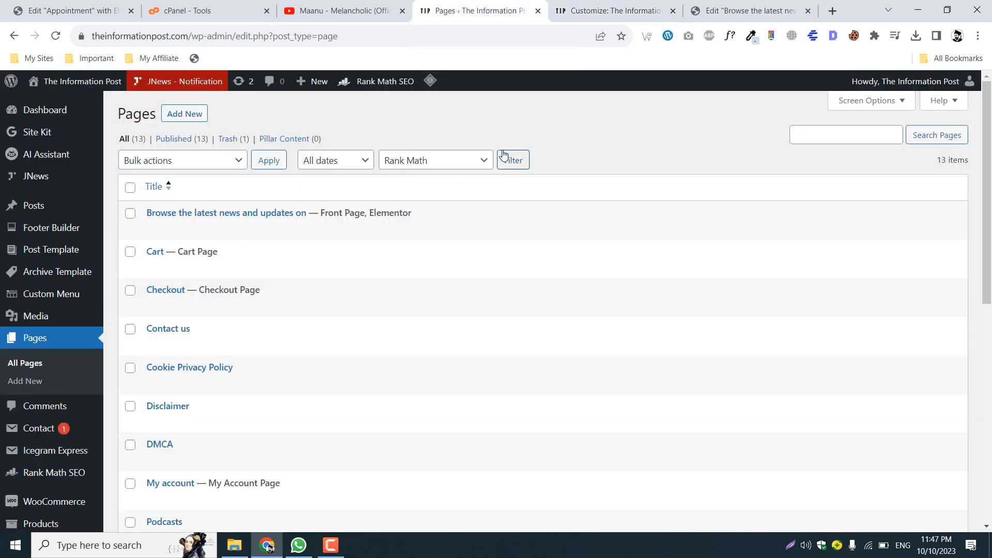
pyautogui.click(672, 13)
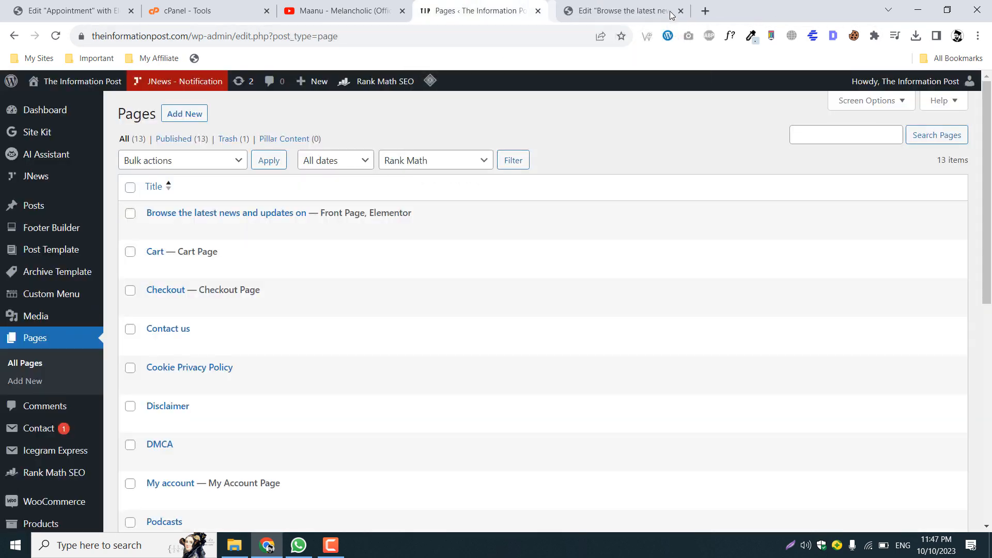
pyautogui.click(672, 13)
pyautogui.scroll(-5, 470, 154)
pyautogui.scroll(5, 470, 154)
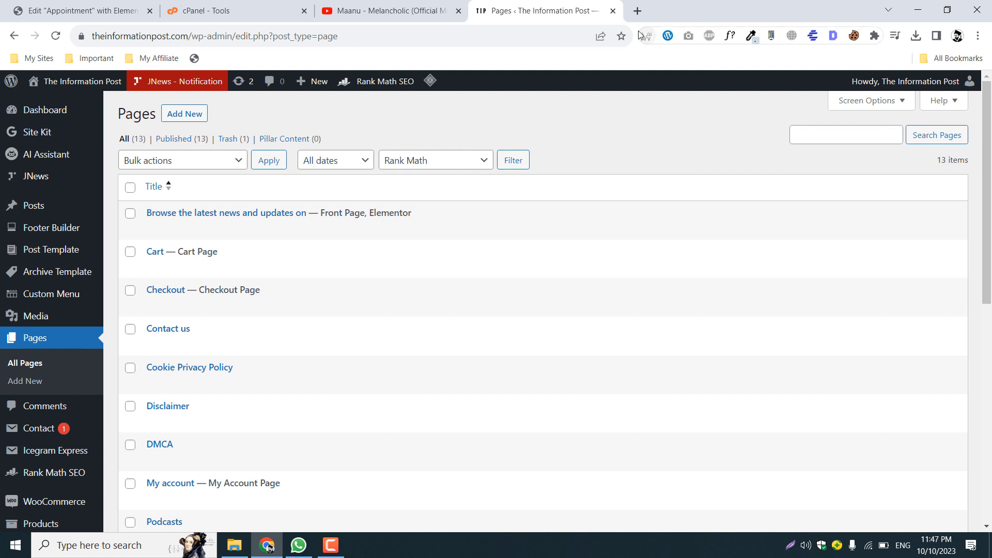
# Step: Open amazon.com in a new browser tab
pyautogui.click(639, 14)
pyautogui.write('amazon.com')
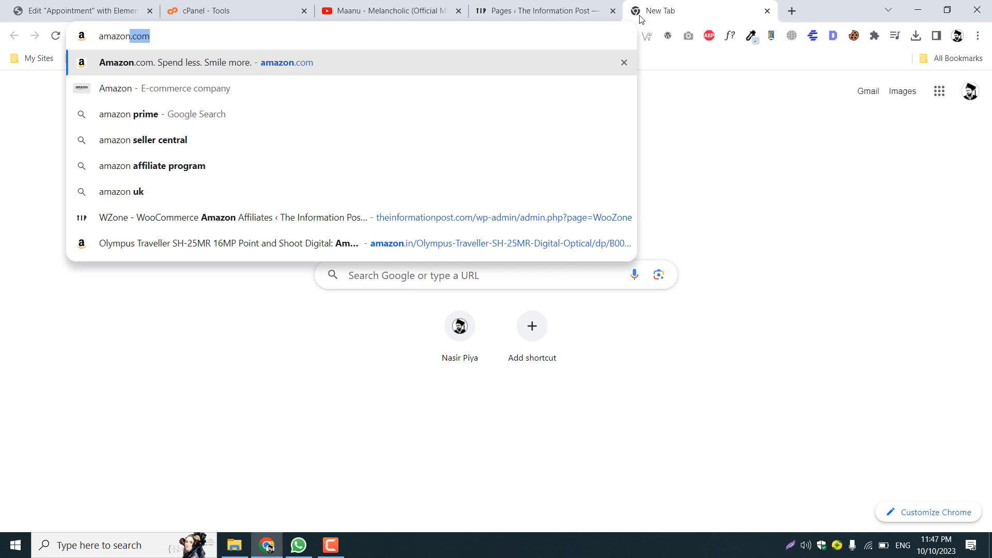
pyautogui.press('Return')
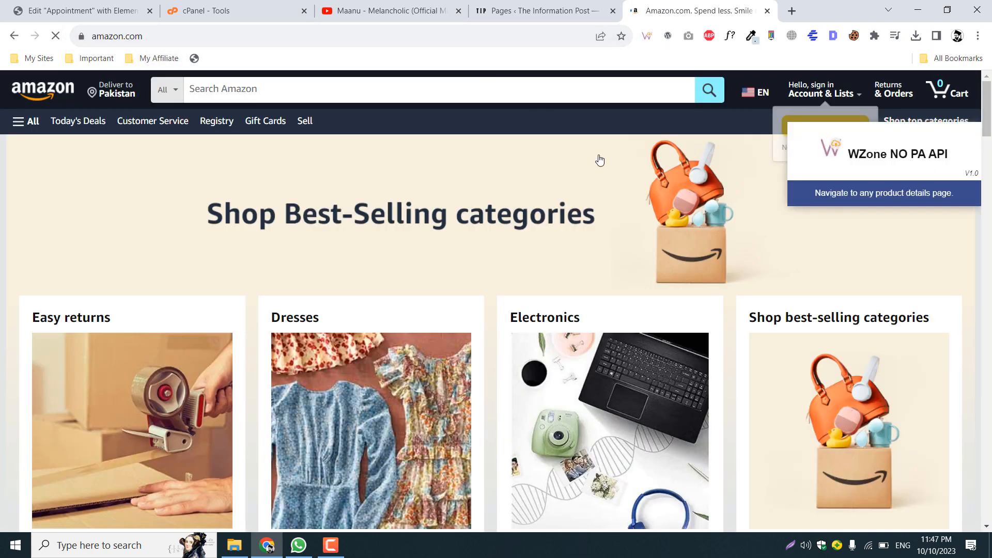
# Step: Return to the WordPress admin and open the WZone plugin's dashboard to view its modules
pyautogui.click(540, 5)
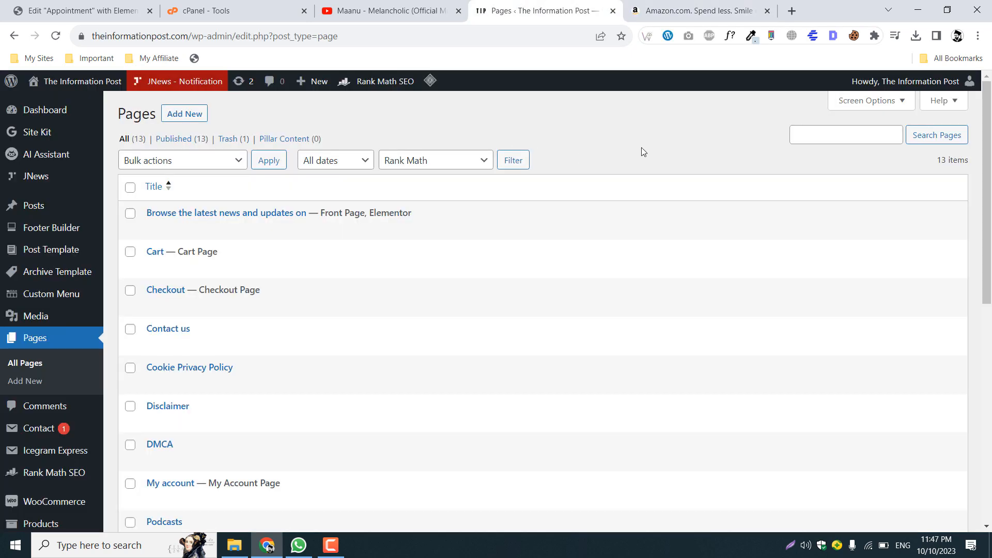
pyautogui.scroll(-7, 682, 140)
pyautogui.scroll(7, 684, 144)
pyautogui.scroll(-2, 635, 132)
pyautogui.scroll(2, 635, 132)
pyautogui.scroll(-7, 635, 133)
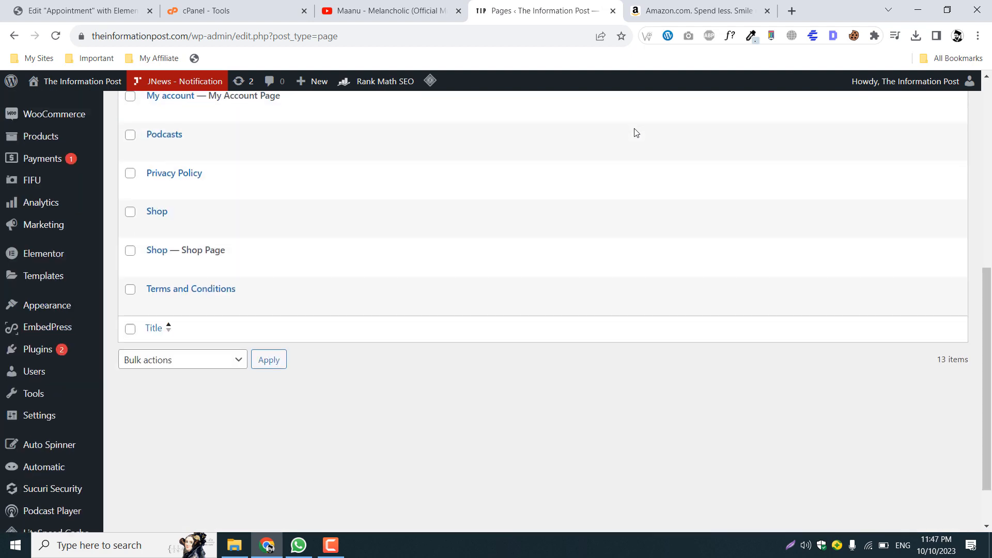
pyautogui.scroll(-1, 49, 355)
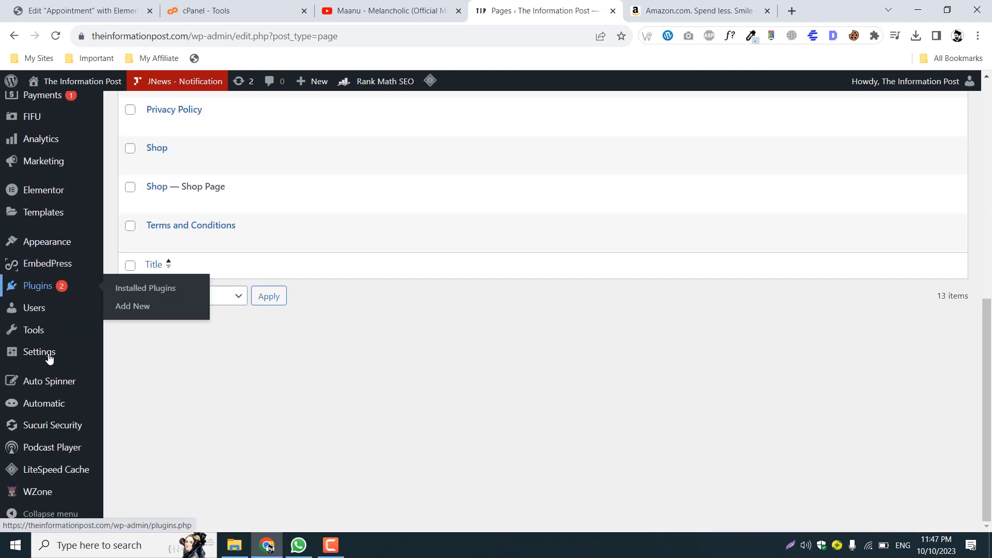
pyautogui.click(36, 497)
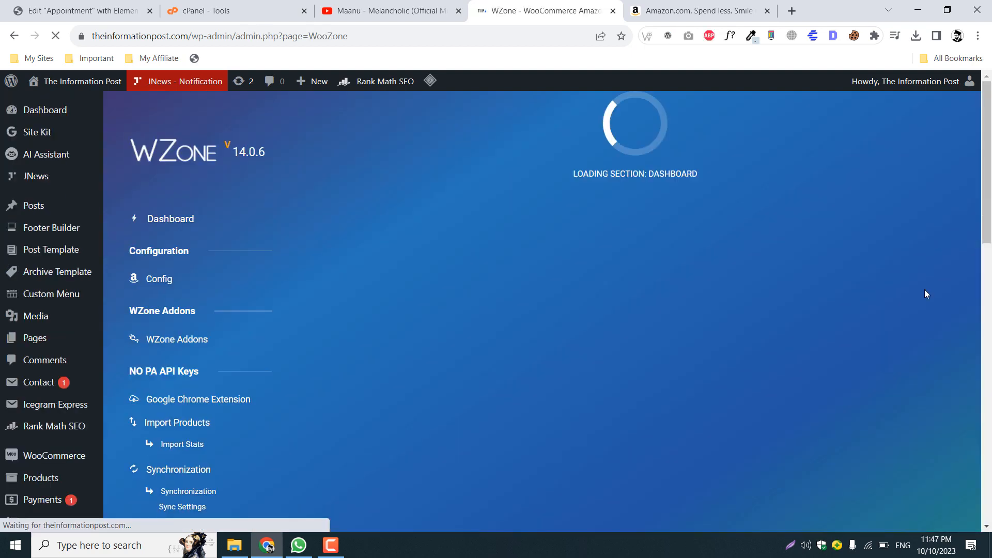
pyautogui.scroll(-2, 344, 217)
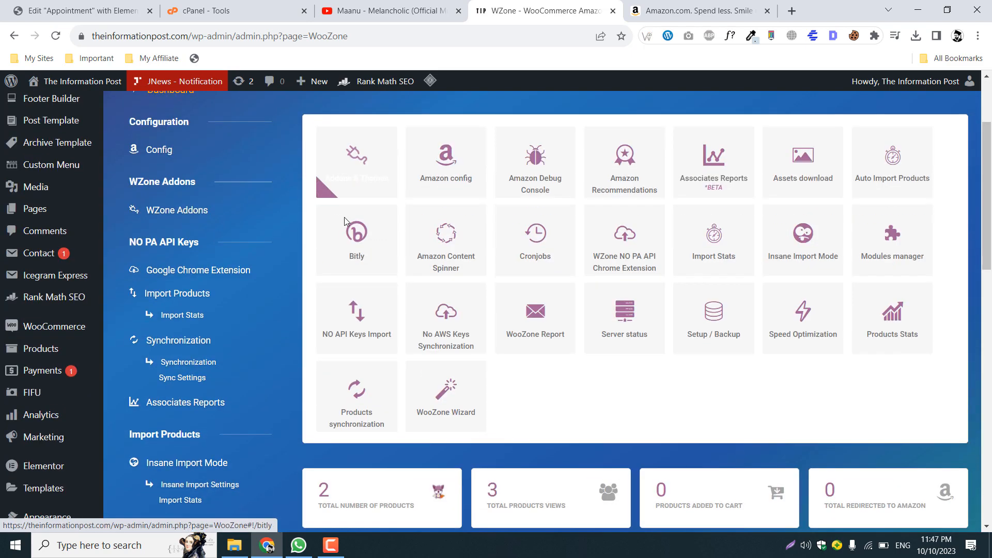
# Step: Open WZone's Google Chrome Extension page and review the getting-started notes and API fields
pyautogui.click(168, 272)
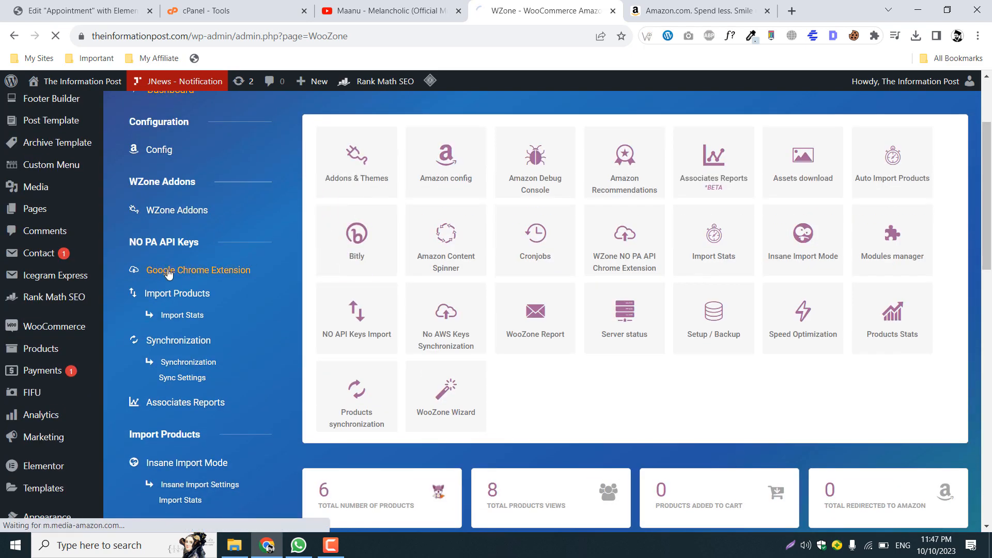
pyautogui.scroll(-1, 583, 258)
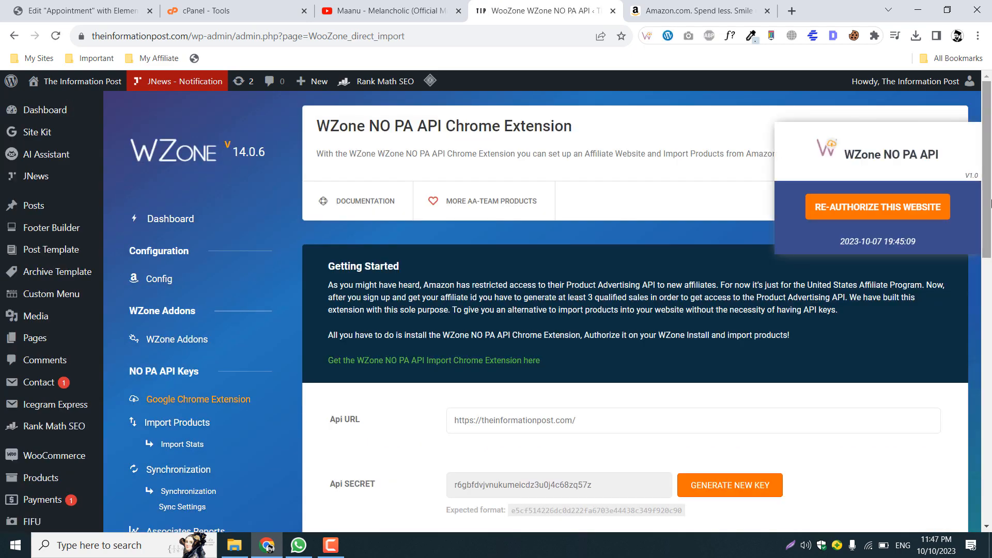
pyautogui.scroll(-1, 458, 335)
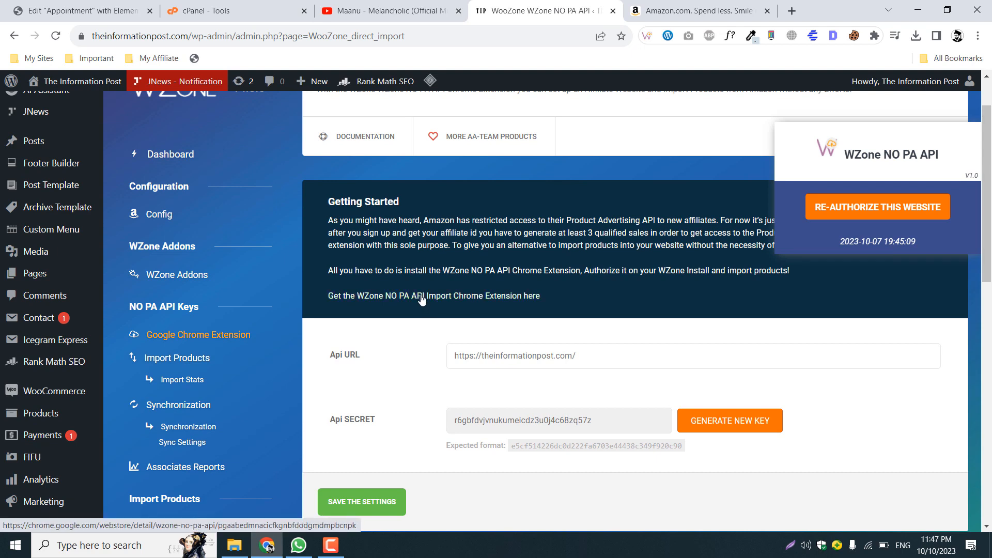
pyautogui.scroll(1, 509, 284)
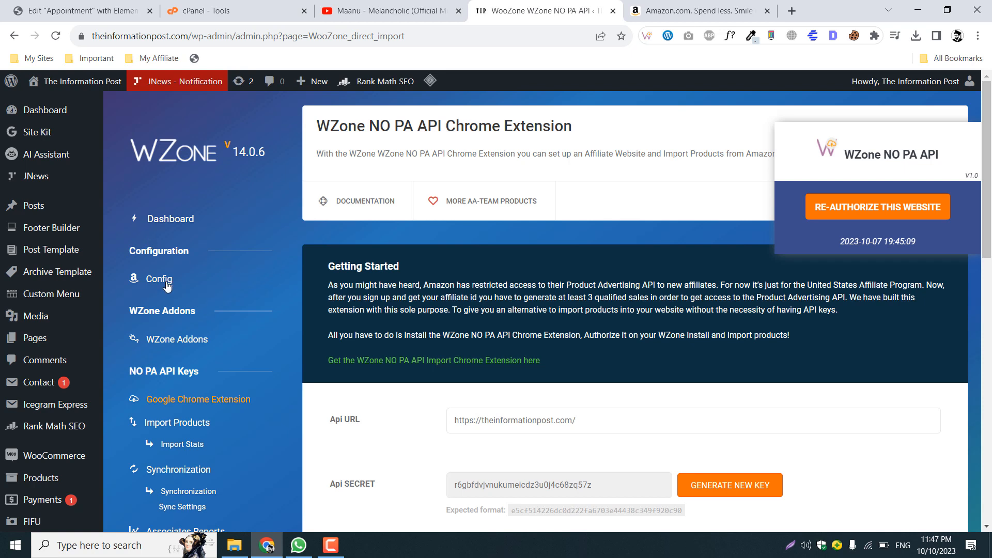
# Step: Go back to the WZone dashboard and look over its modules, product statistics and product performances
pyautogui.click(156, 221)
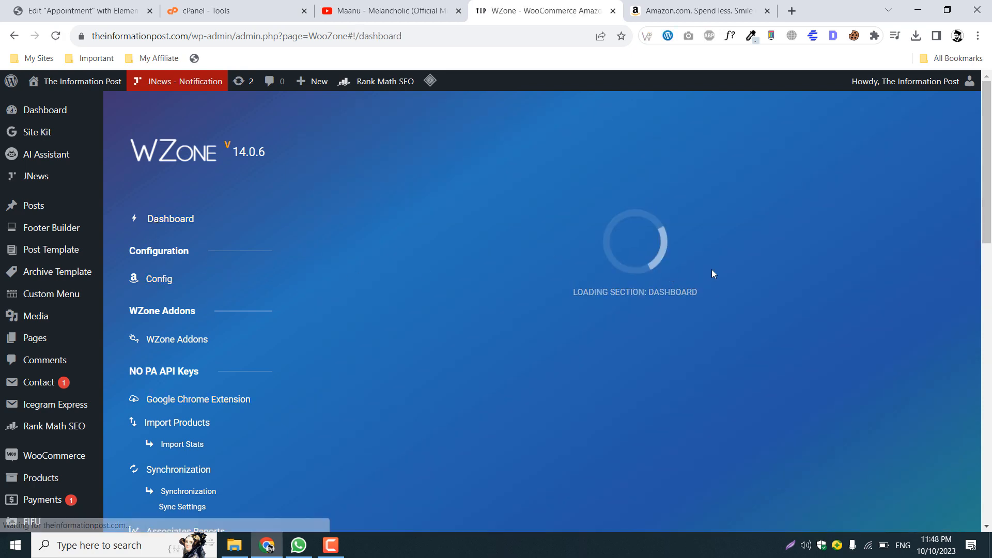
pyautogui.scroll(-6, 991, 192)
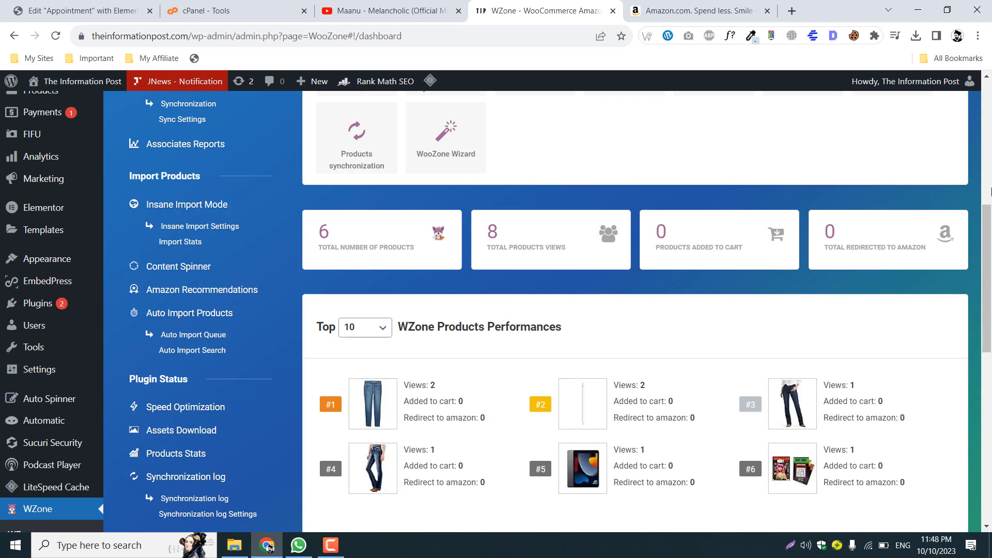
pyautogui.scroll(8, 990, 191)
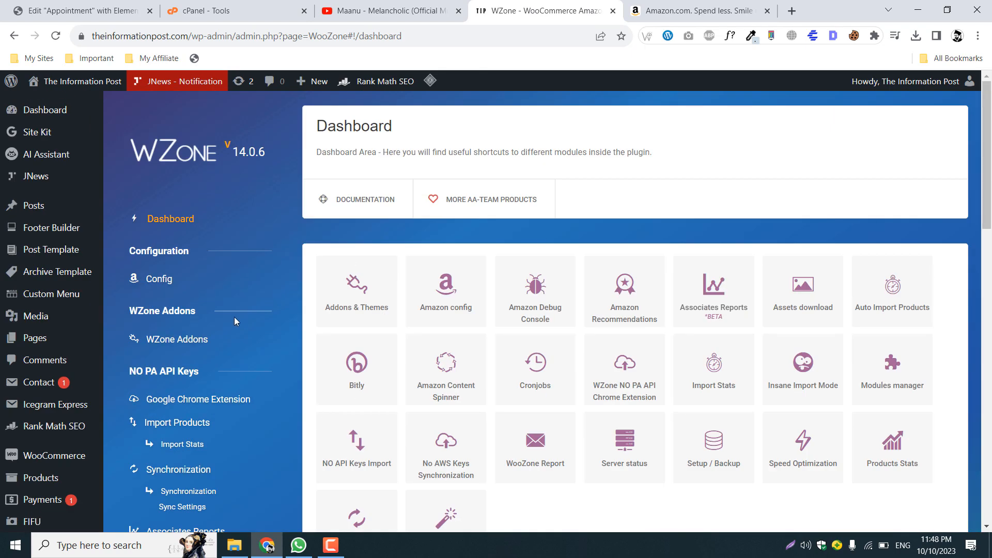
pyautogui.scroll(-1, 179, 336)
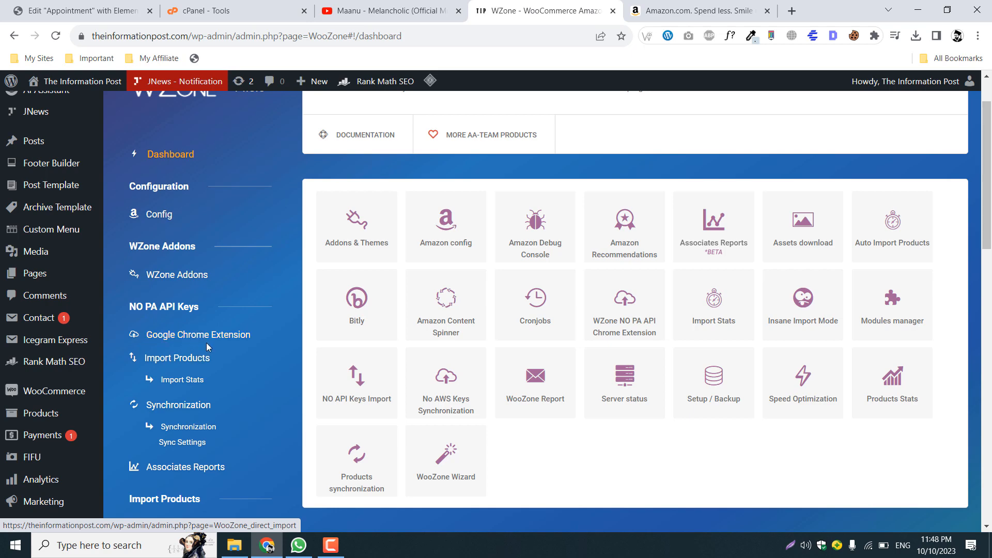
# Step: From WZone's Google Chrome Extension page, open the WZone NO PA API store listing in a new tab and close the duplicate tab
pyautogui.click(187, 337)
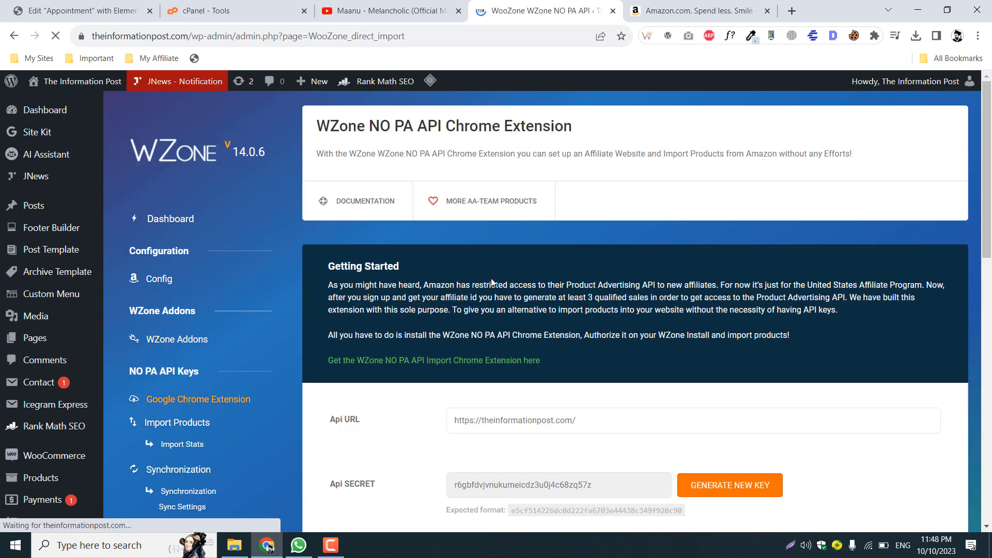
pyautogui.scroll(-3, 494, 279)
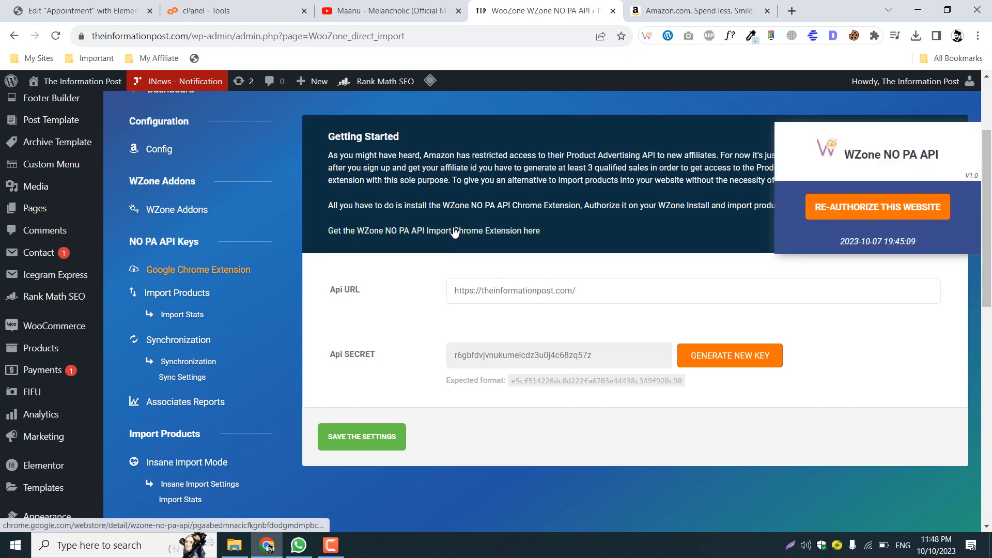
pyautogui.rightClick(457, 234)
pyautogui.click(458, 236)
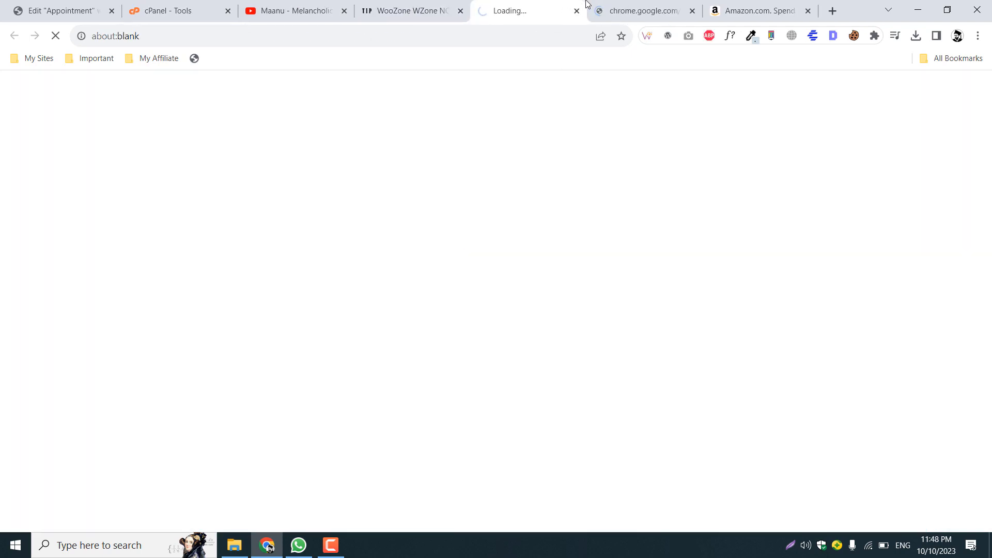
pyautogui.click(692, 11)
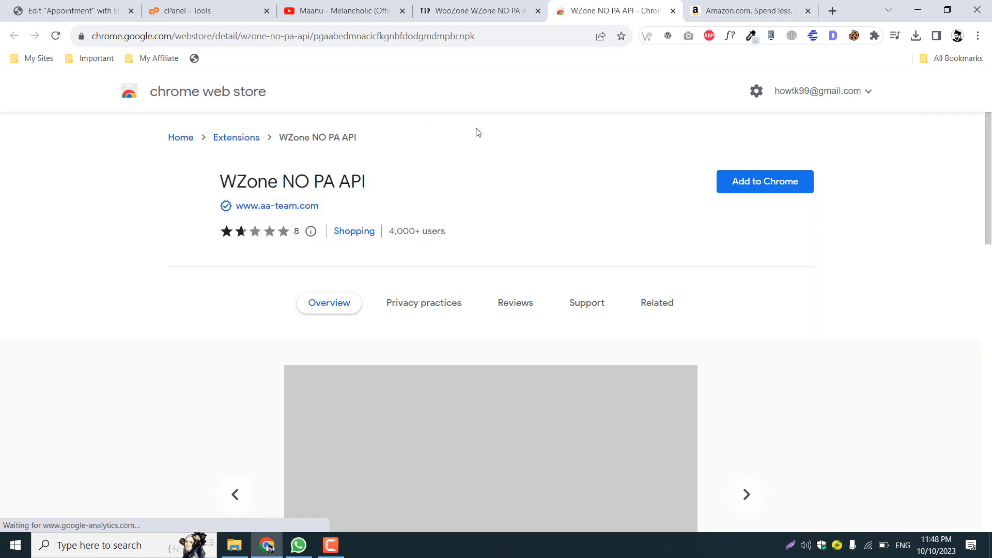
# Step: Examine the WZone NO PA API extension's name and overview in the Chrome Web Store
pyautogui.moveTo(247, 181); pyautogui.dragTo(401, 160)
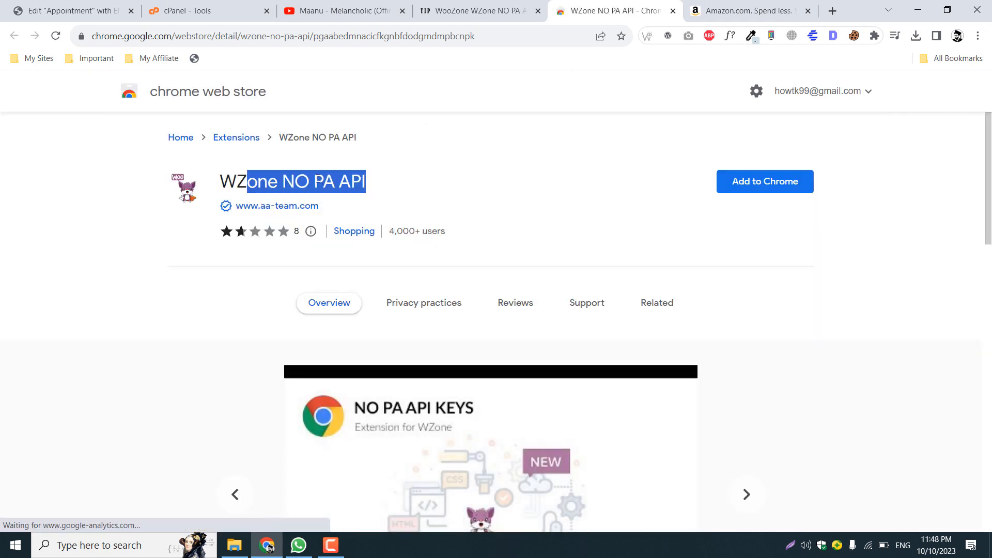
pyautogui.click(253, 182)
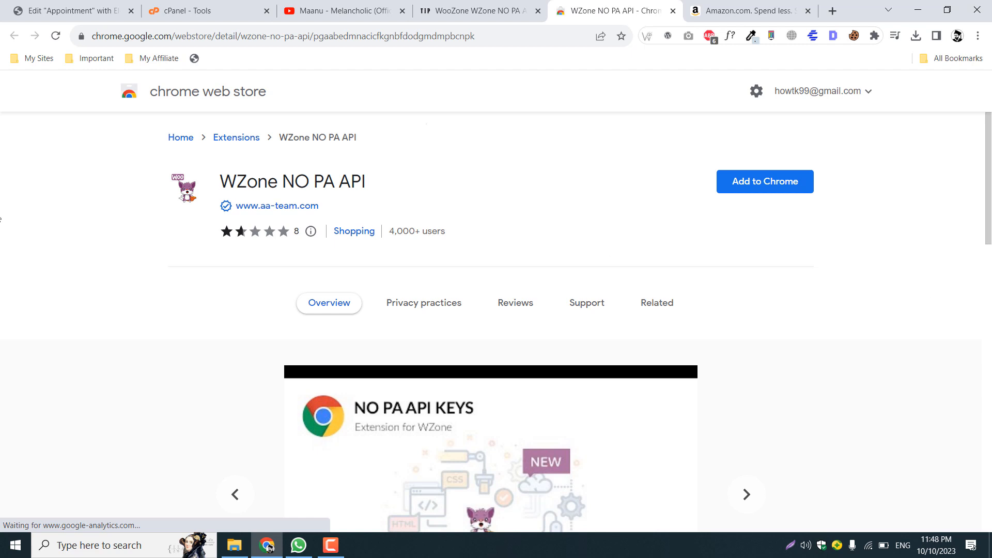
pyautogui.scroll(-6, 616, 203)
pyautogui.scroll(6, 616, 203)
# Step: Return to the WZone page and check the installed extension's authorized websites and Chrome notices option
pyautogui.click(440, 6)
pyautogui.scroll(3, 465, 179)
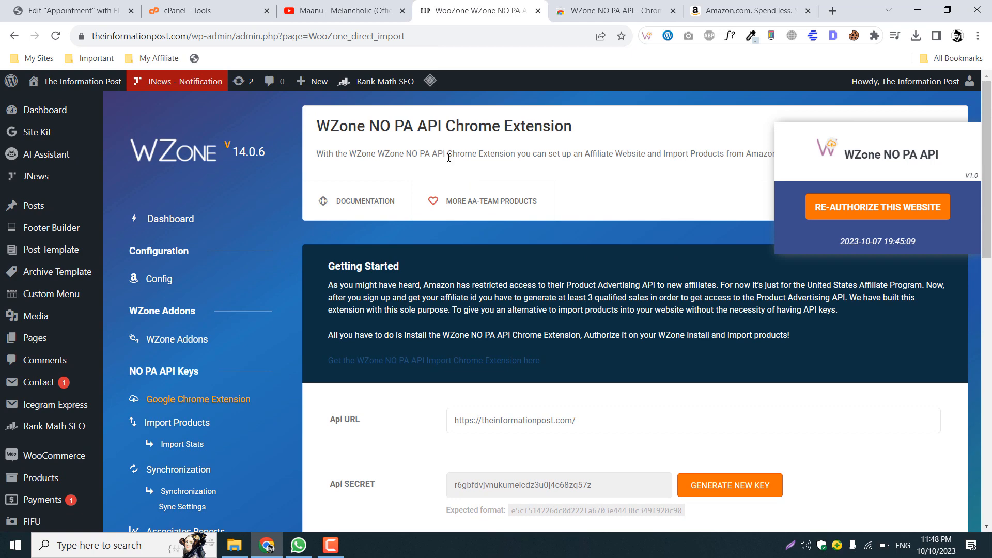
pyautogui.click(646, 36)
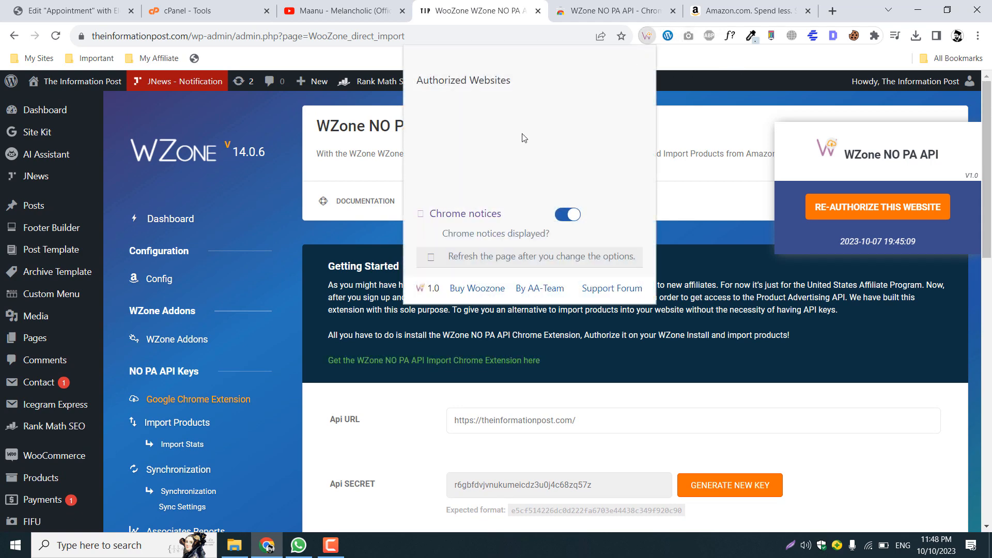
pyautogui.click(679, 149)
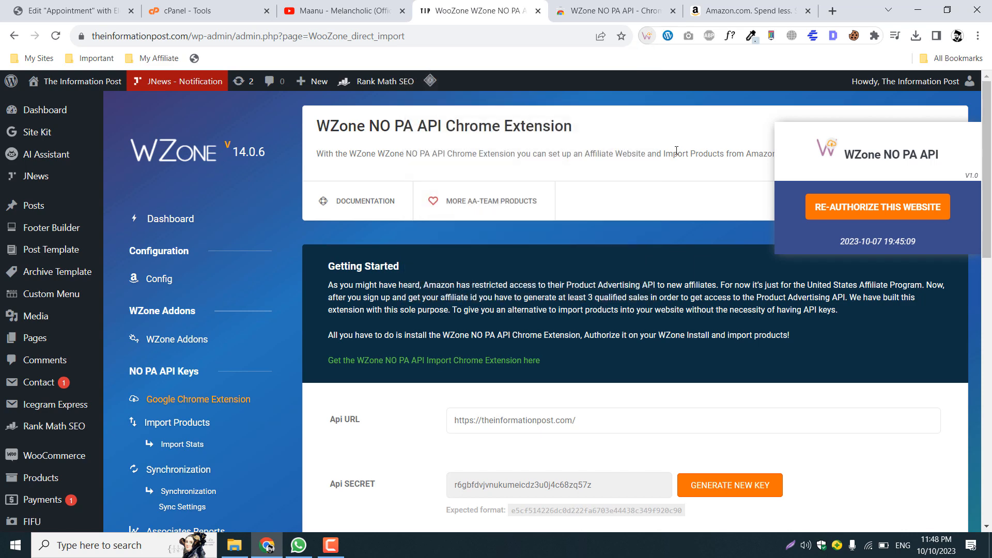
# Step: Check the extension's install option in the Chrome Web Store, and review the authorization panel and API settings on the WZone page
pyautogui.click(609, 10)
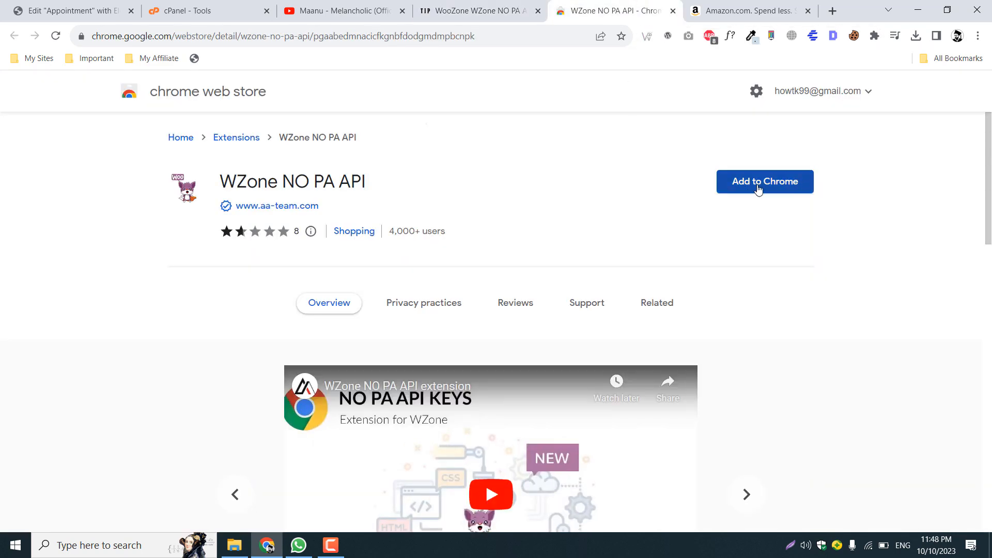
pyautogui.click(462, 7)
pyautogui.scroll(-3, 341, 264)
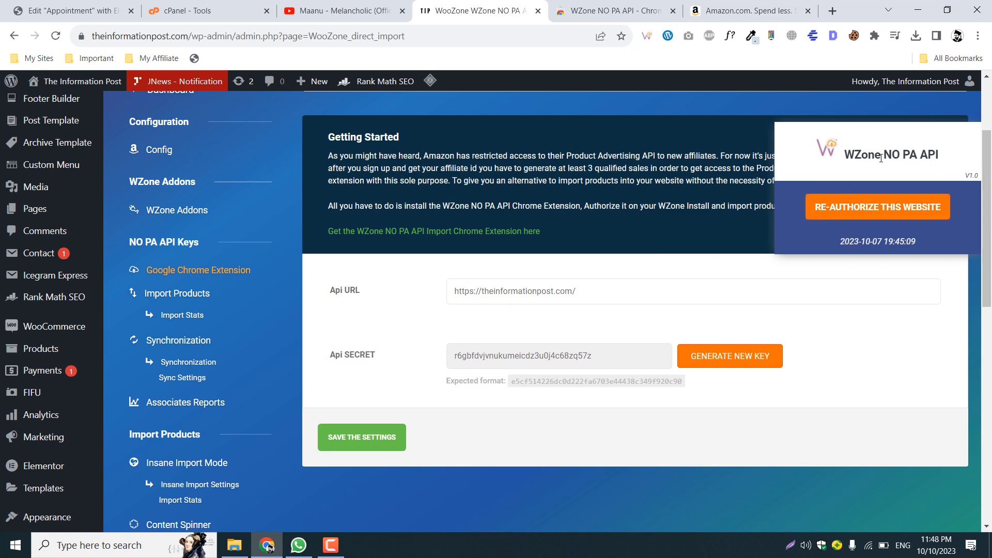
pyautogui.scroll(3, 880, 158)
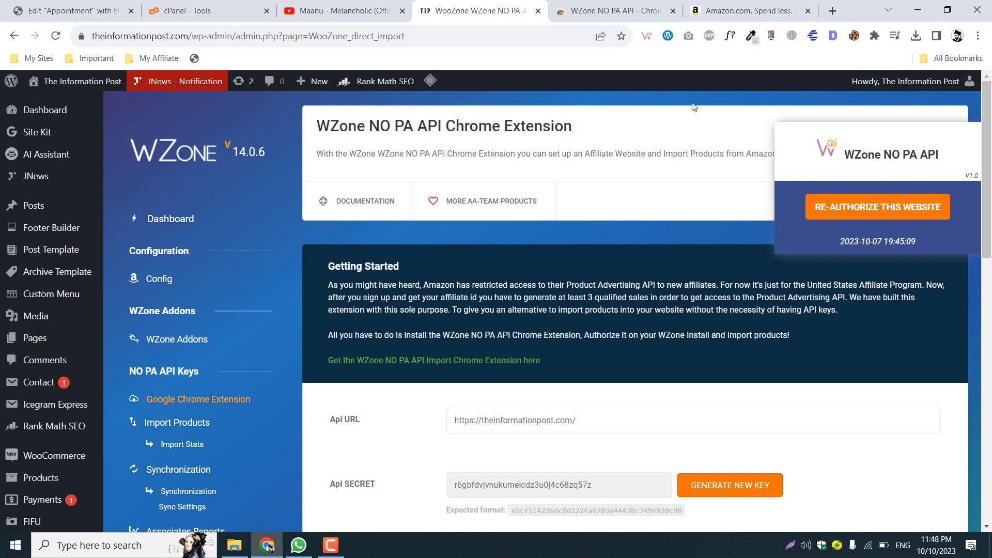
# Step: Close the Chrome Web Store tab and browse the product categories on the Amazon home page
pyautogui.click(671, 11)
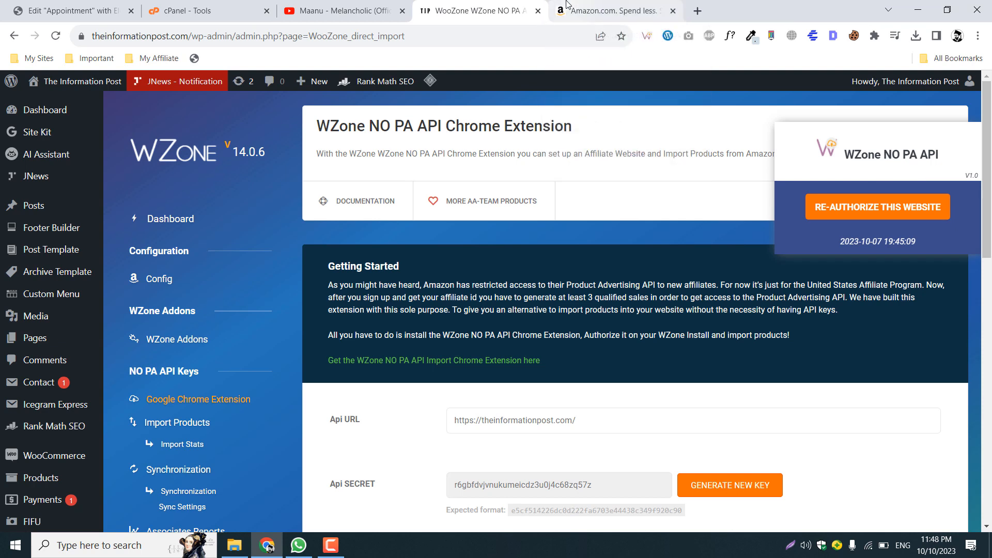
pyautogui.click(692, 11)
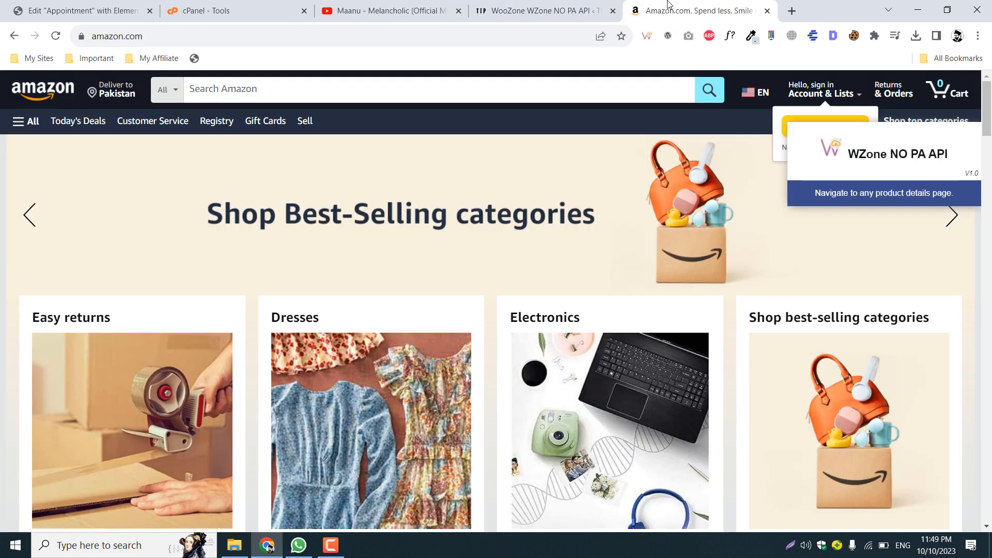
pyautogui.scroll(-11, 460, 278)
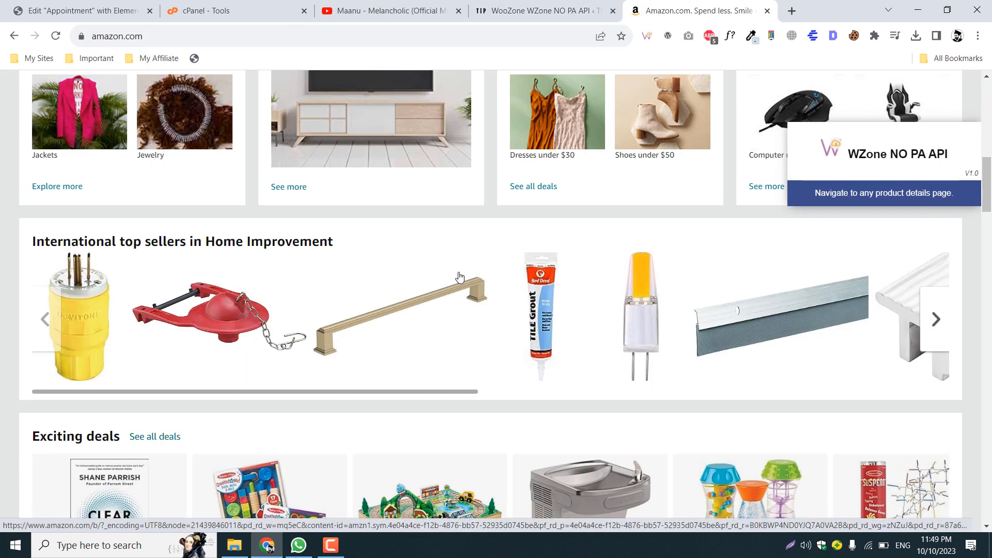
pyautogui.scroll(1, 460, 277)
pyautogui.scroll(1, 459, 276)
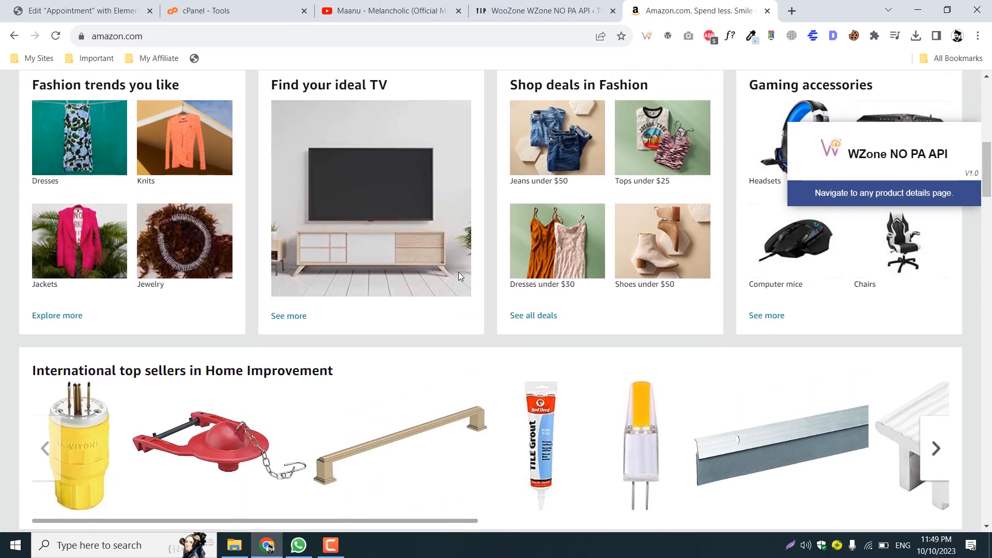
# Step: Open the "Dresses under $30" category and the Amazon Essentials Women's Short-Sleeve Waisted Maxi Dress product page
pyautogui.click(558, 288)
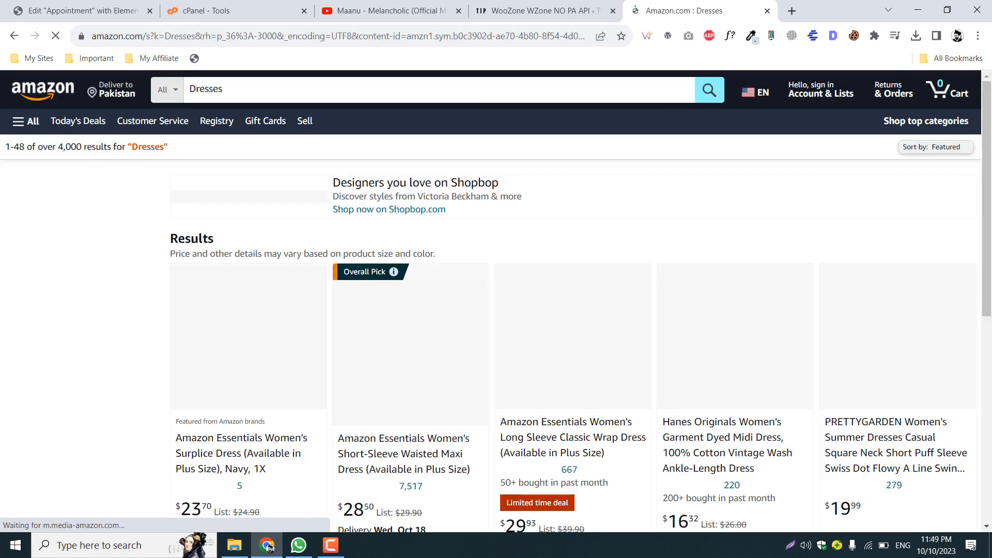
pyautogui.scroll(-3, 488, 254)
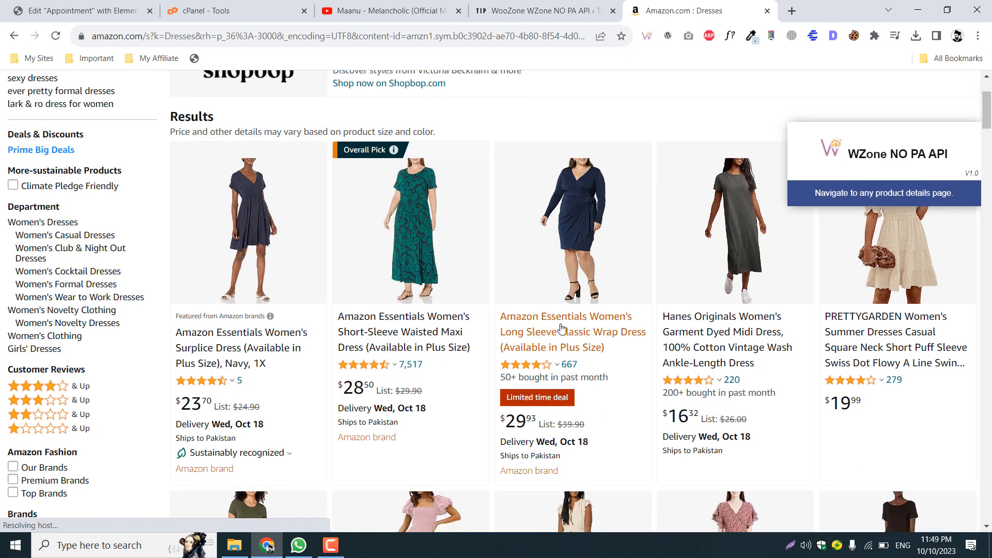
pyautogui.click(393, 330)
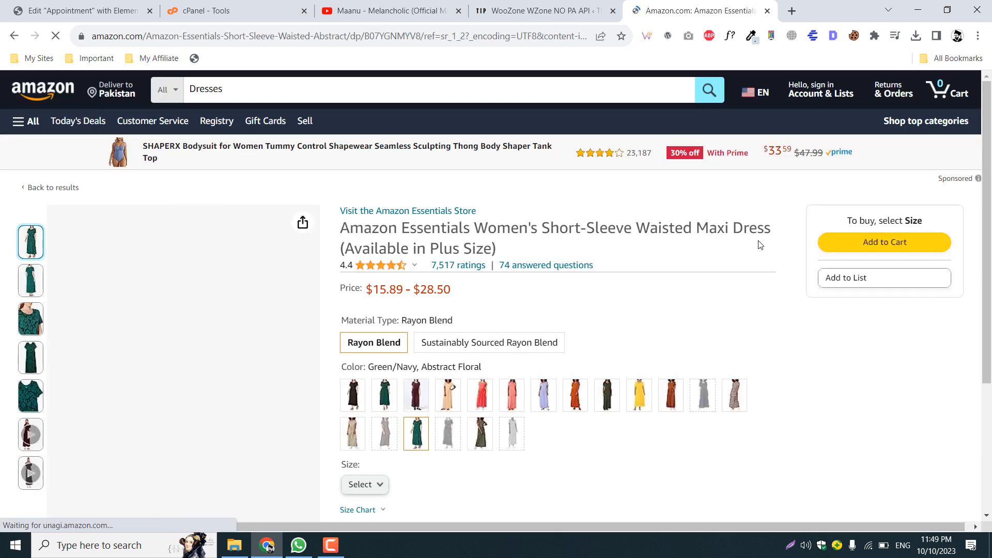
pyautogui.scroll(-3, 715, 248)
pyautogui.scroll(3, 714, 248)
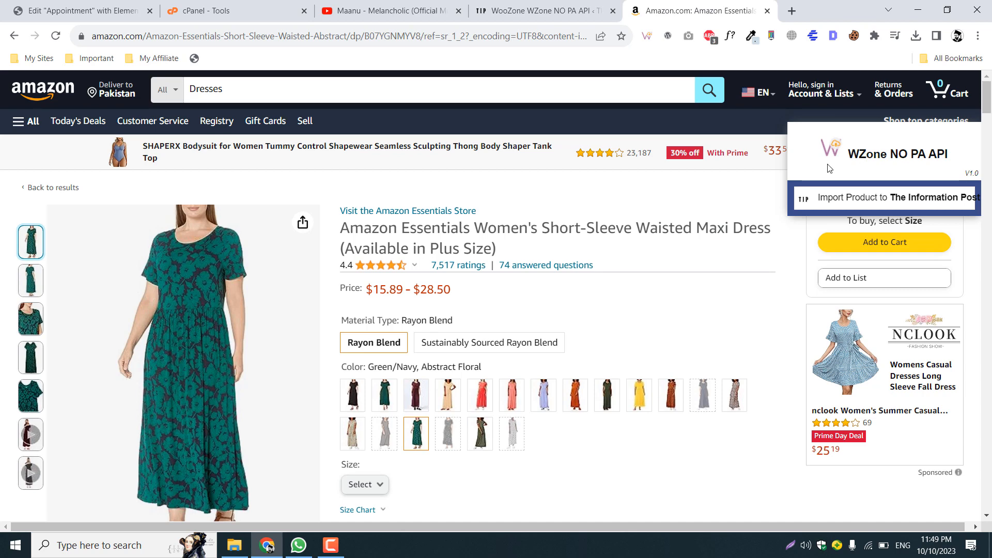
# Step: Import the dress to The Information Post as a Simple Product with Spin on Import enabled and Deals as the category
pyautogui.click(884, 201)
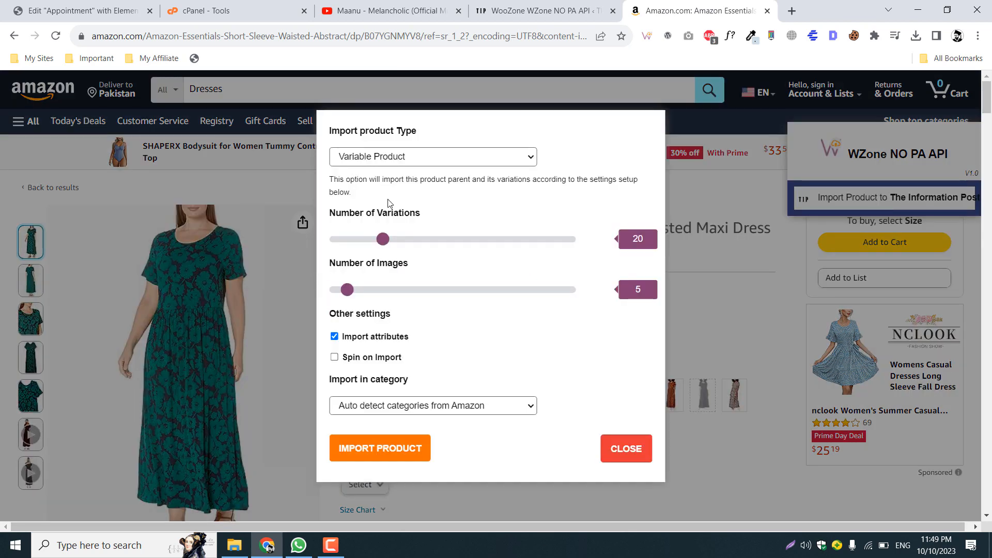
pyautogui.click(387, 157)
pyautogui.click(362, 169)
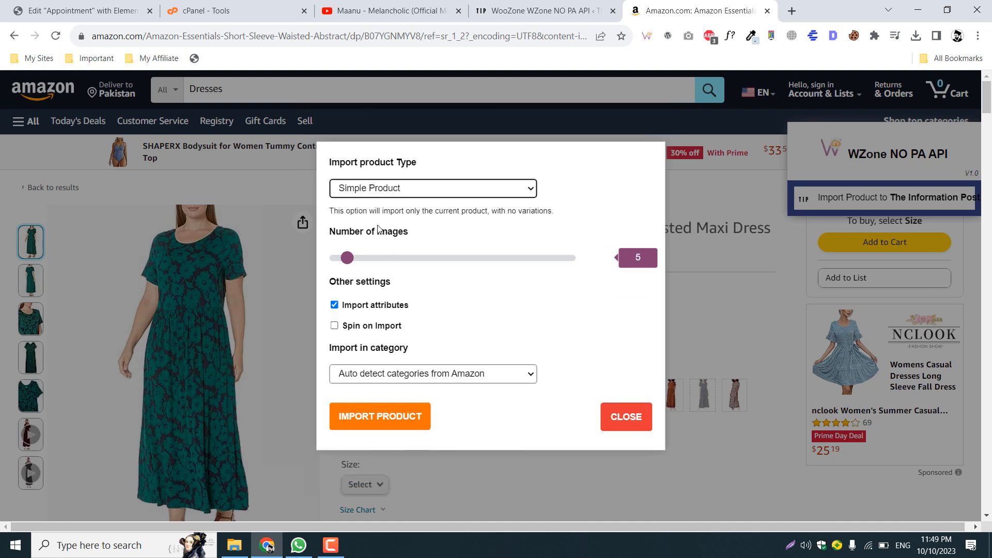
pyautogui.click(334, 326)
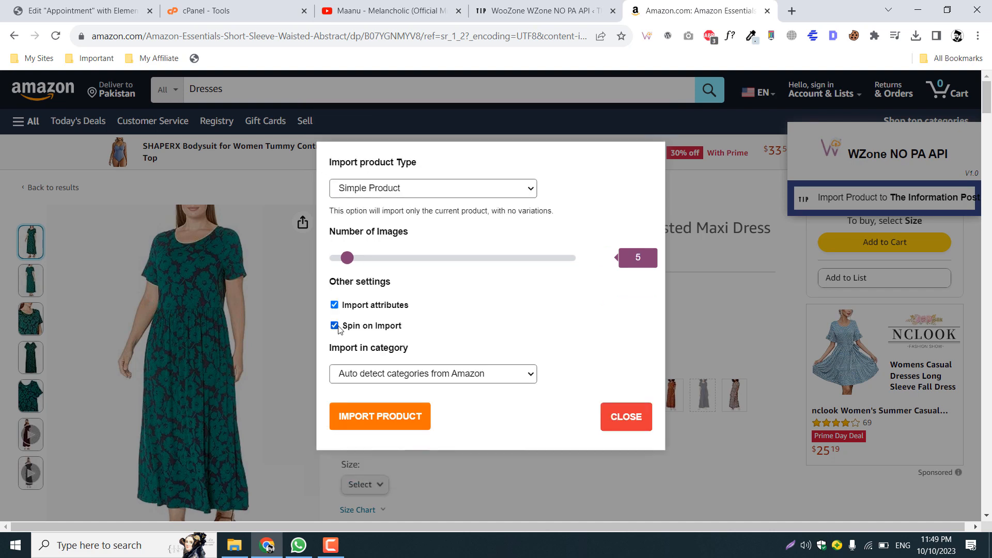
pyautogui.click(422, 382)
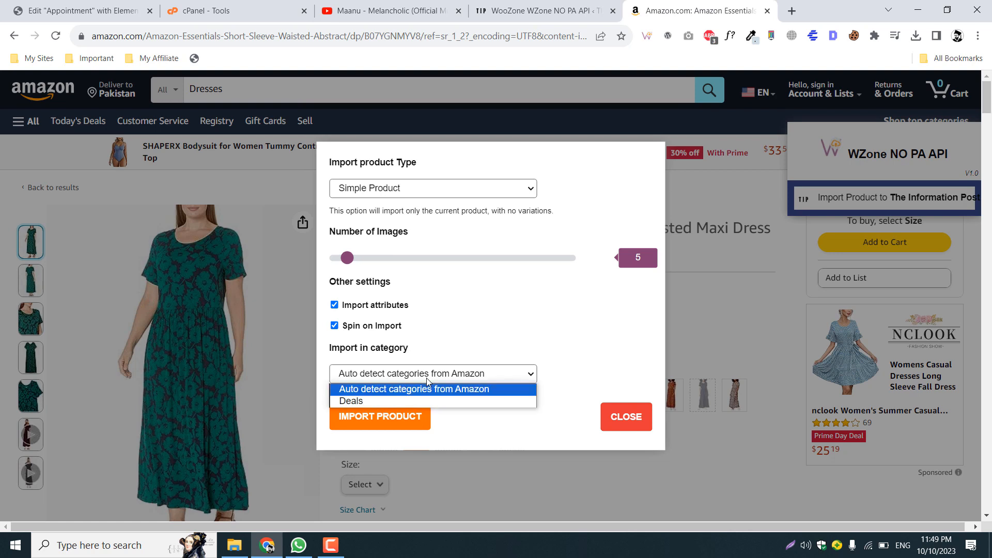
pyautogui.click(361, 402)
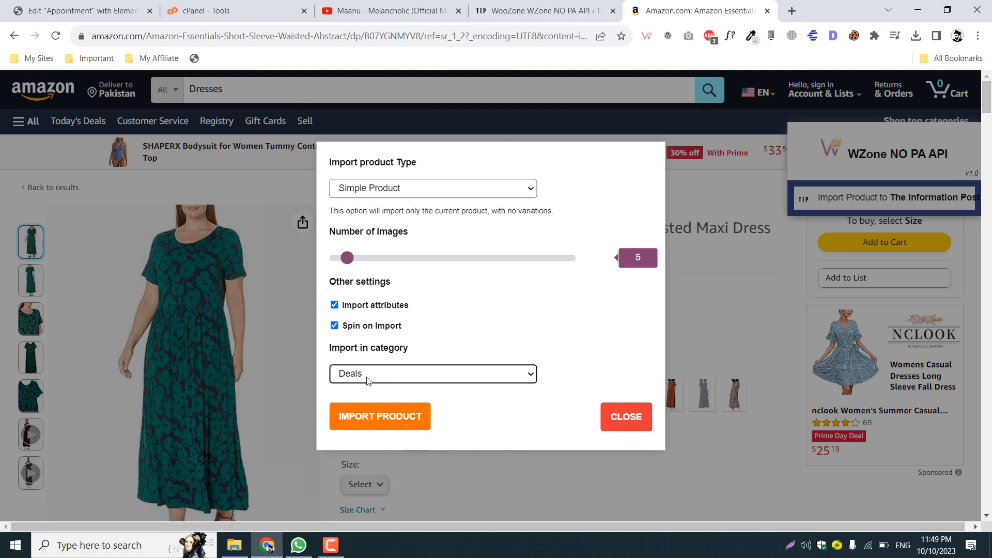
pyautogui.click(372, 425)
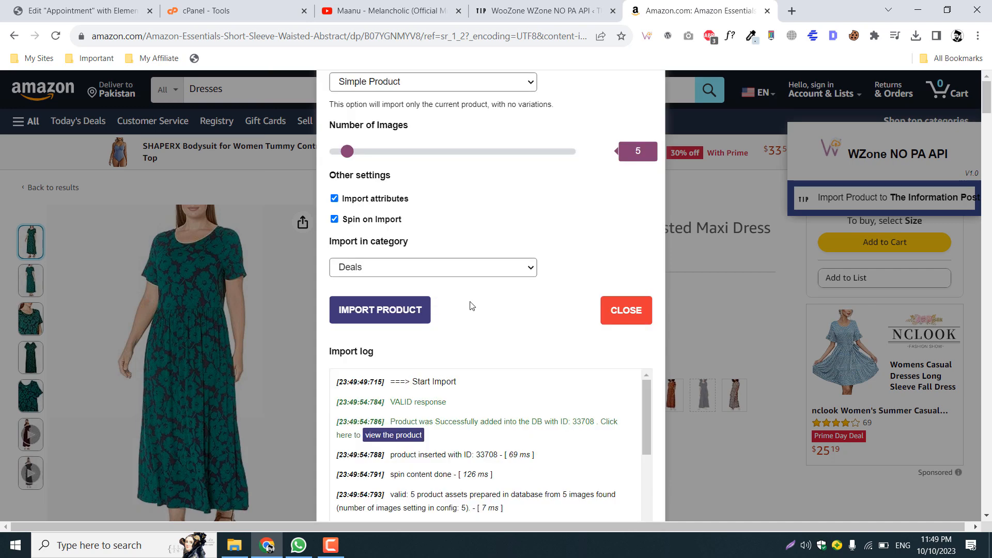
# Step: Return to the WordPress admin and open the list of all store products
pyautogui.click(567, 6)
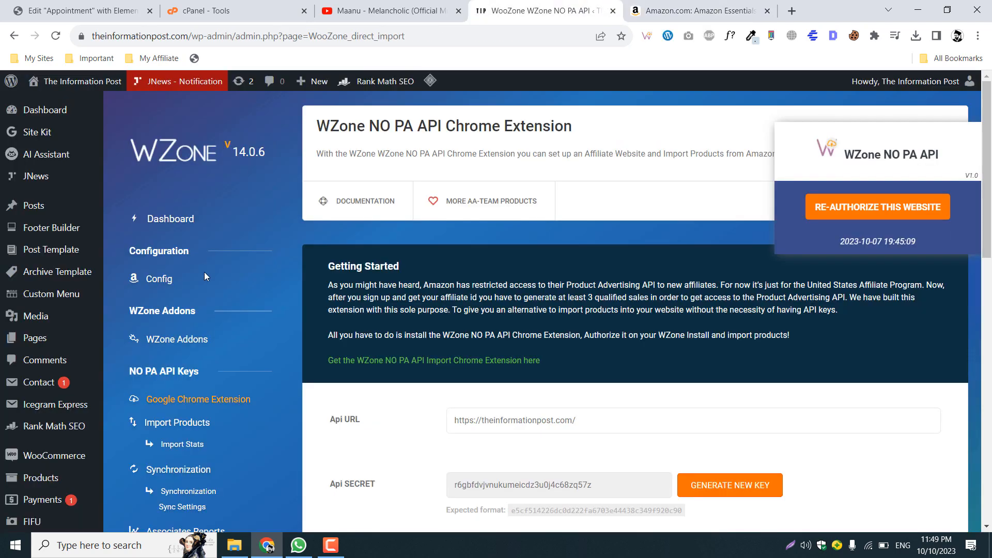
pyautogui.scroll(-4, 80, 265)
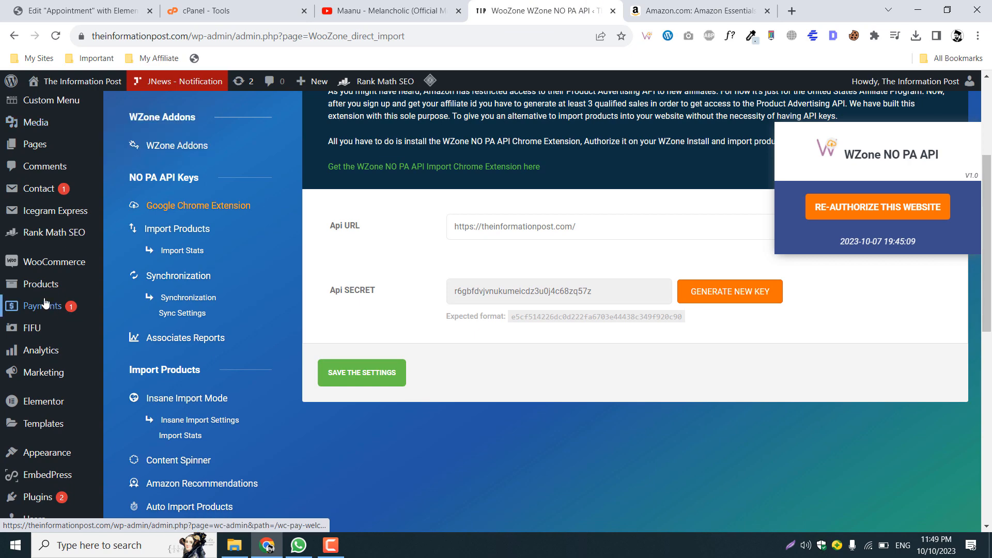
pyautogui.click(42, 292)
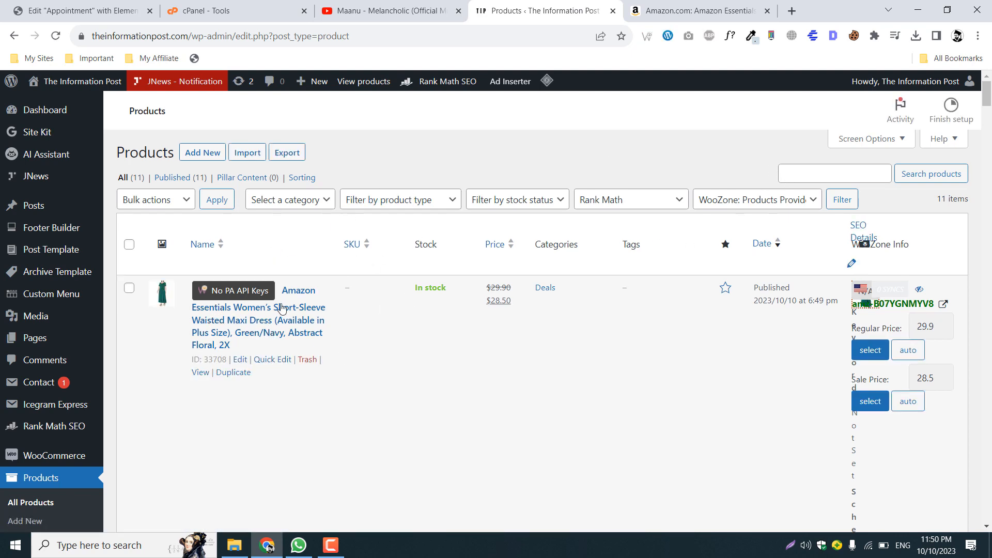
# Step: Hide the FIFU, SEO Details and Featured columns in the product list and apply the screen options
pyautogui.click(867, 139)
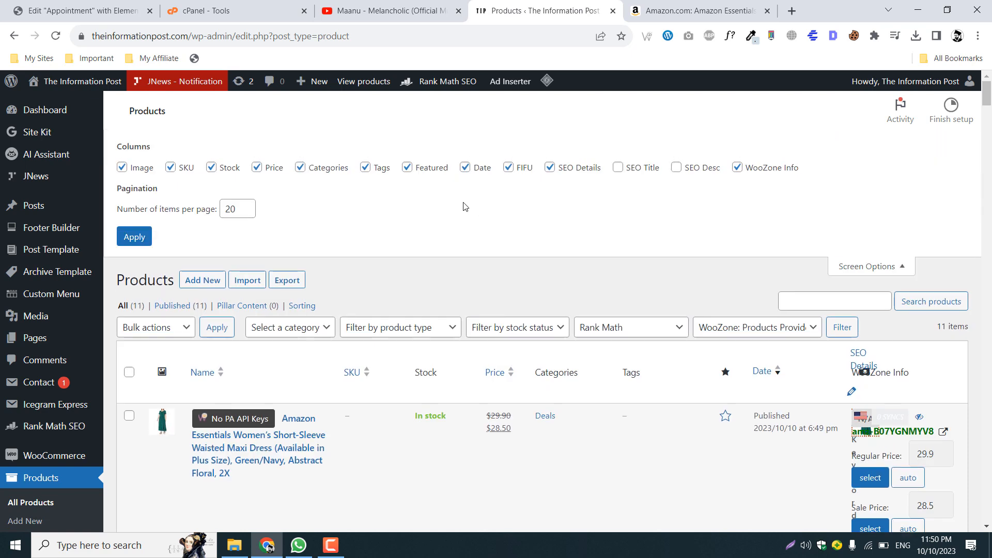
pyautogui.click(509, 168)
pyautogui.click(549, 167)
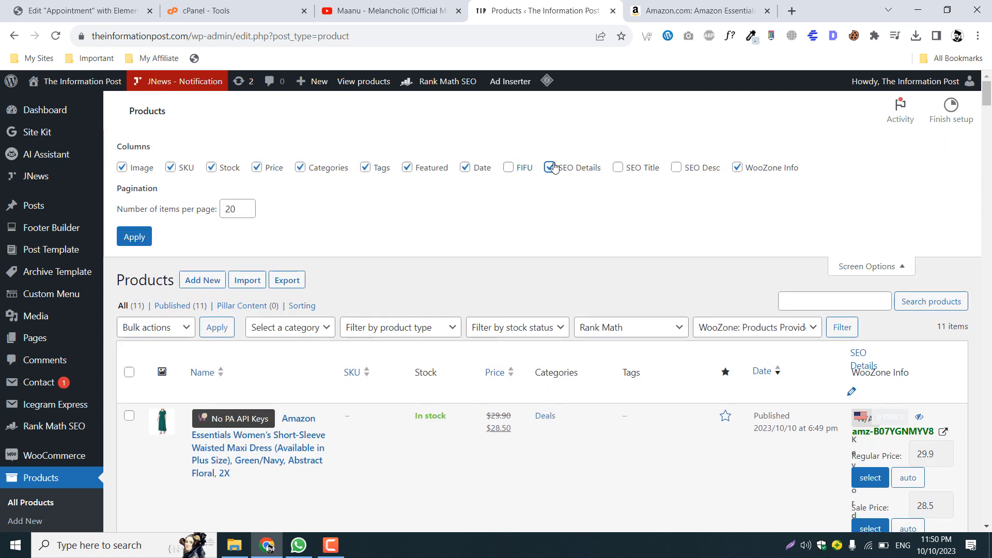
pyautogui.click(417, 174)
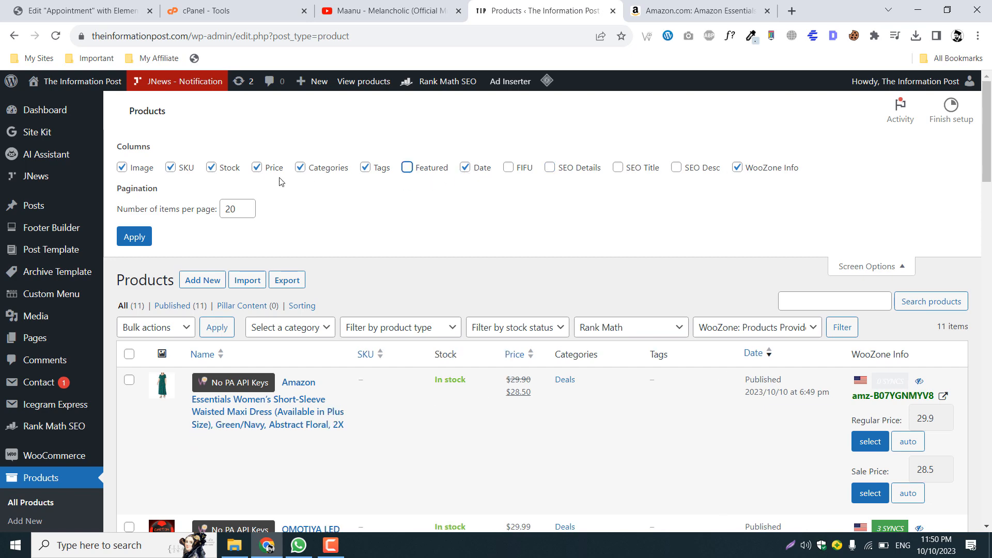
pyautogui.click(150, 236)
pyautogui.scroll(-4, 991, 219)
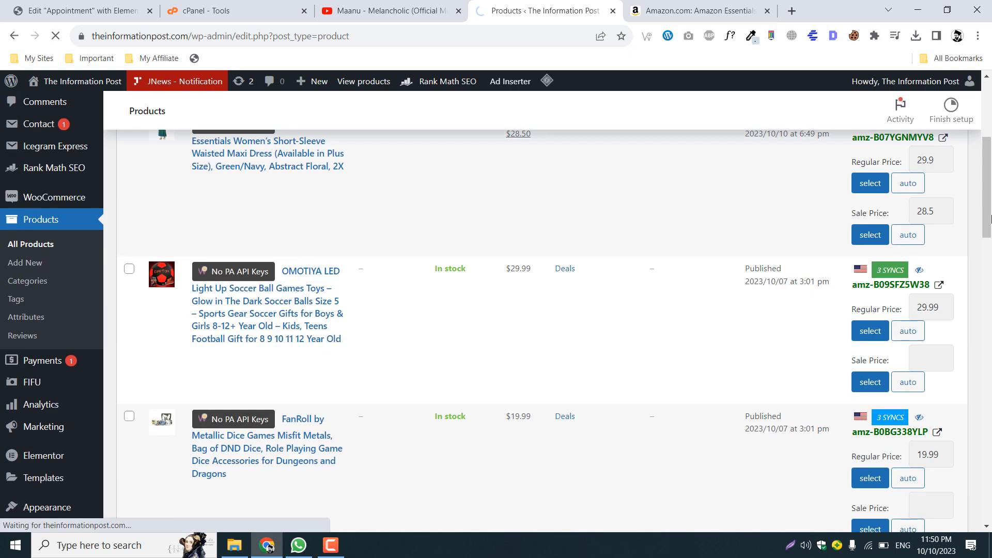
pyautogui.scroll(2, 991, 219)
pyautogui.scroll(2, 580, 310)
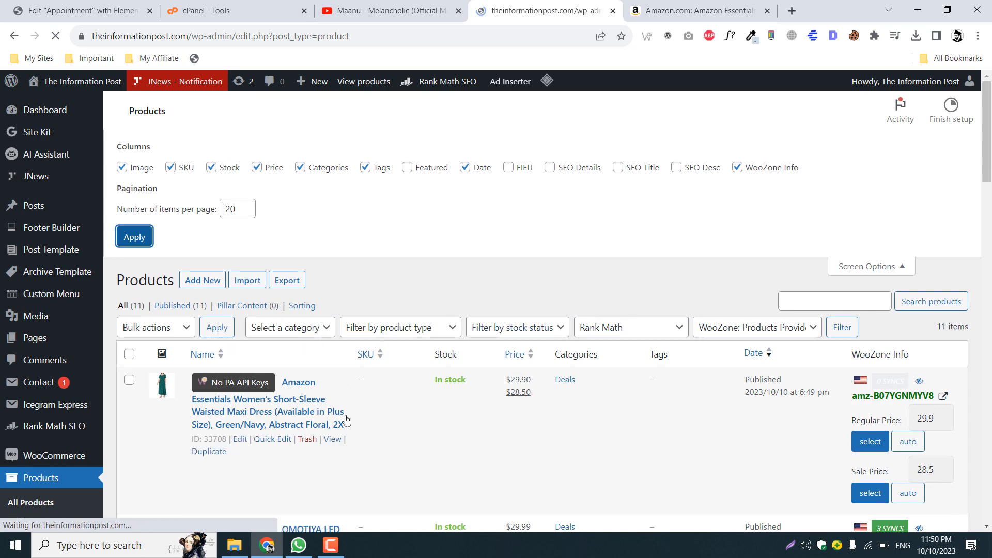
# Step: View the imported maxi dress's product page in a new tab, review its description and related products, and close the tab
pyautogui.scroll(-1, 377, 322)
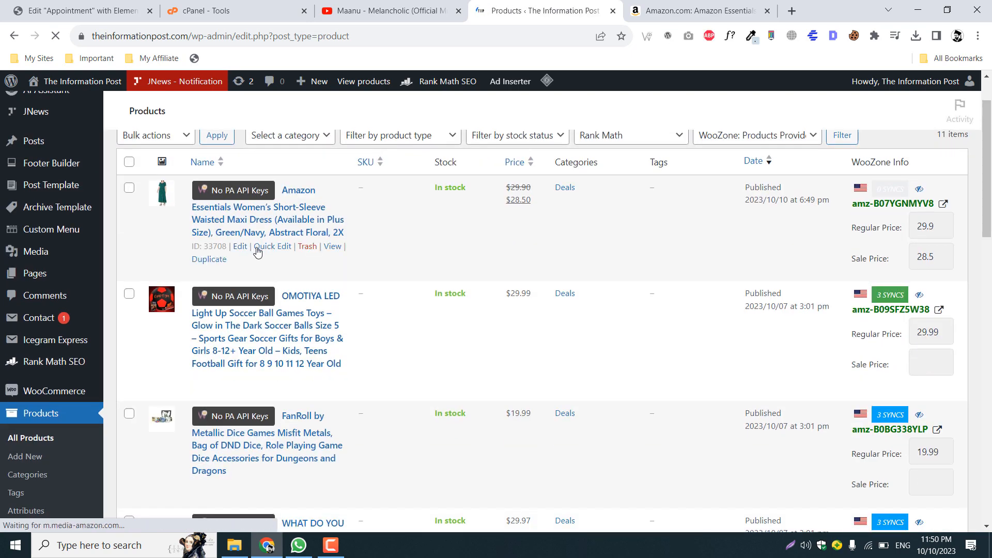
pyautogui.middleClick(332, 246)
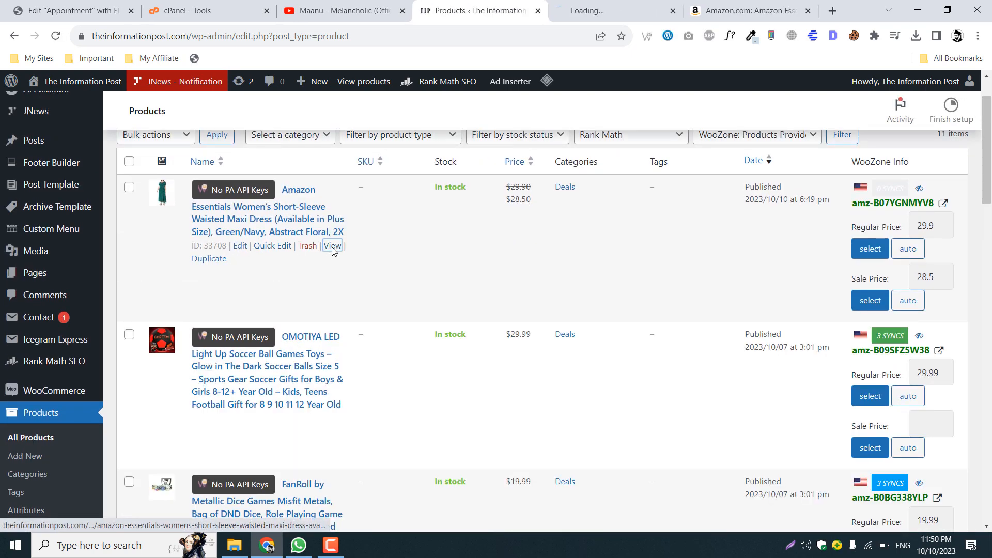
pyautogui.click(570, 10)
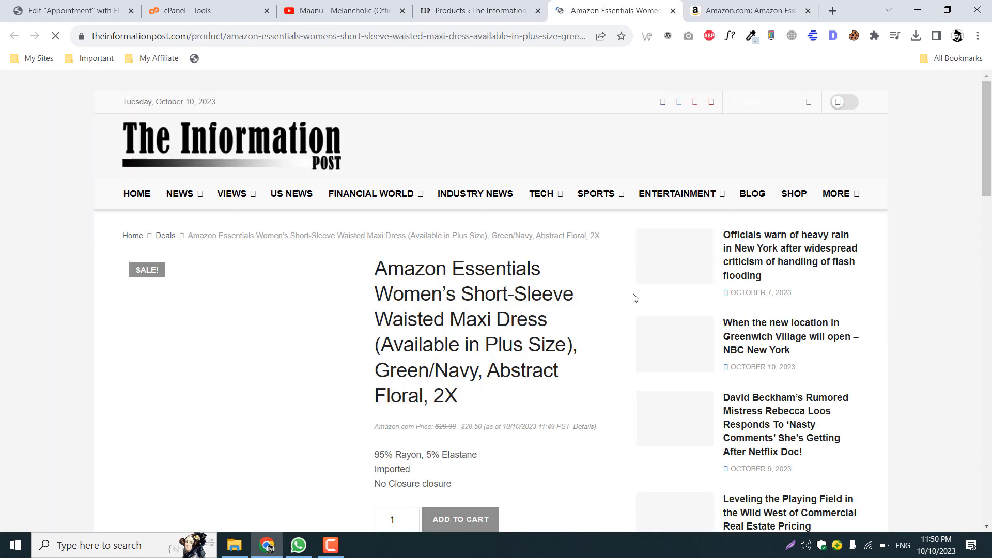
pyautogui.scroll(-4, 513, 363)
pyautogui.scroll(4, 512, 363)
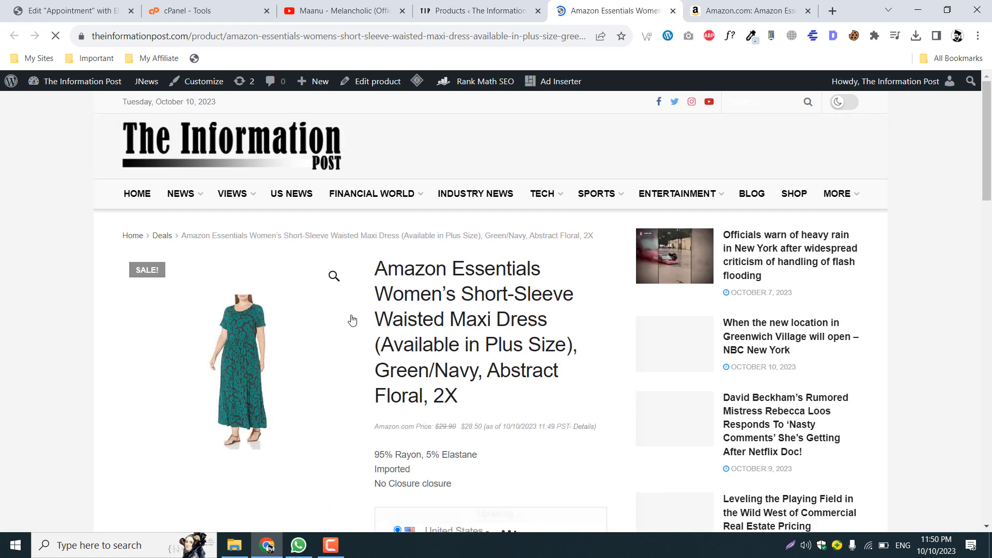
pyautogui.scroll(-15, 510, 317)
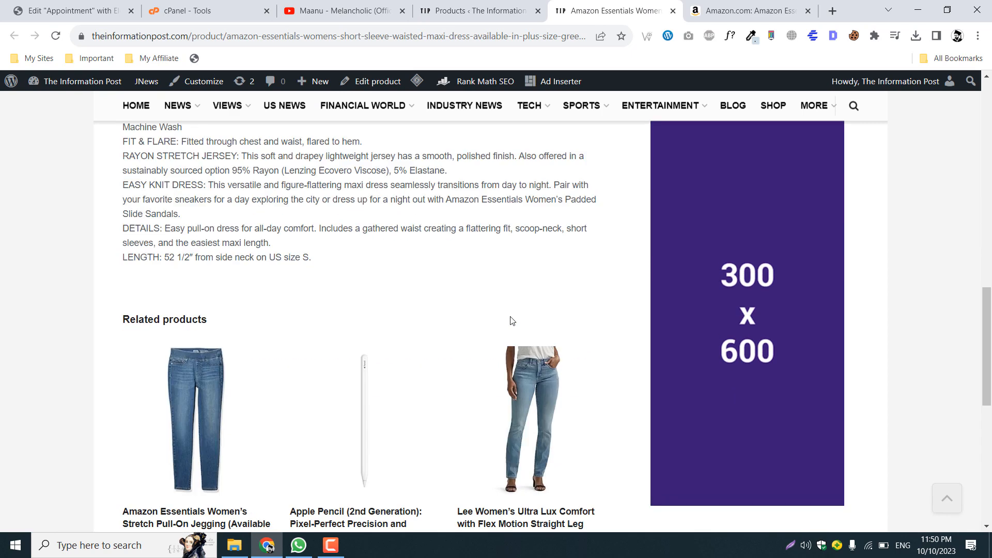
pyautogui.scroll(15, 512, 320)
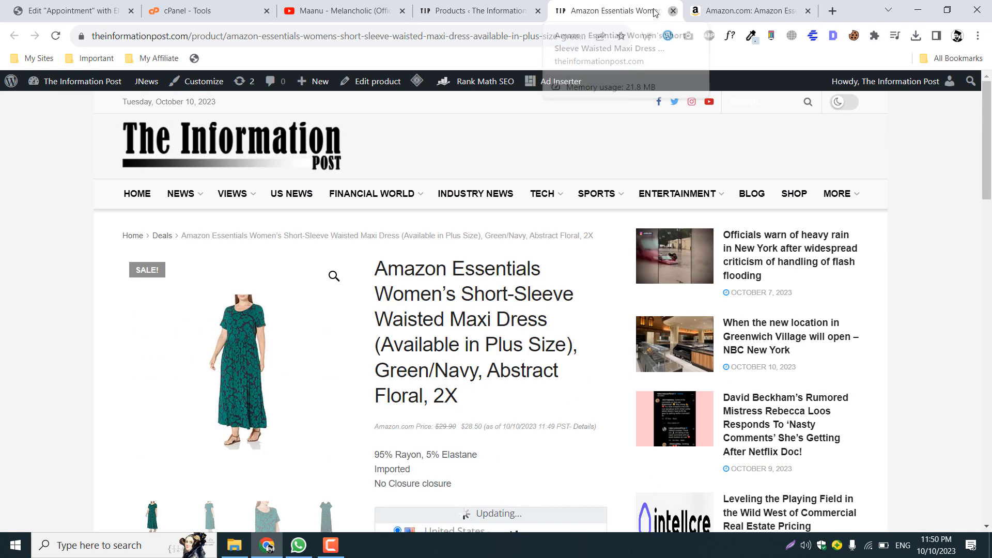
pyautogui.click(673, 11)
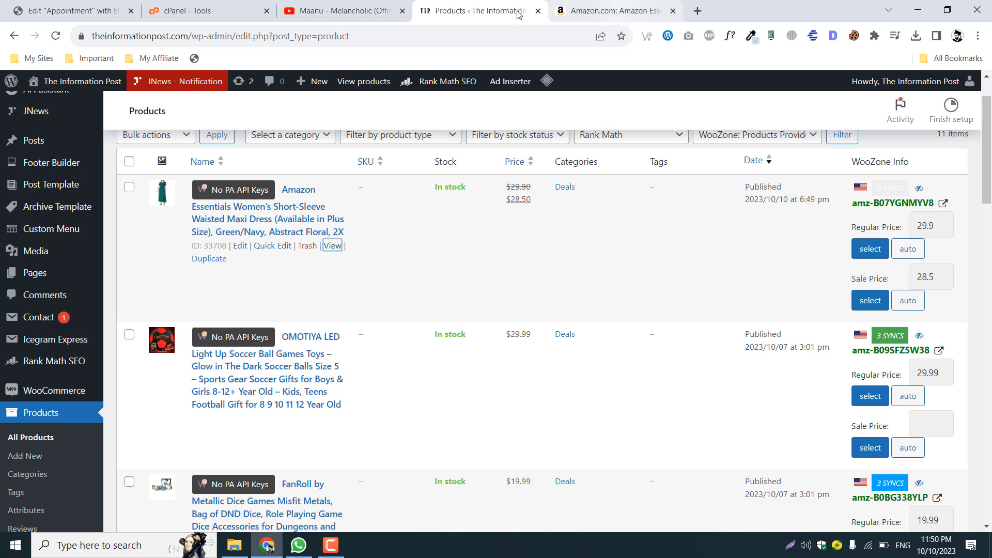
# Step: Check the store's product categories and the import category choices in the WZone dialog on the Amazon product page
pyautogui.scroll(-3, 36, 294)
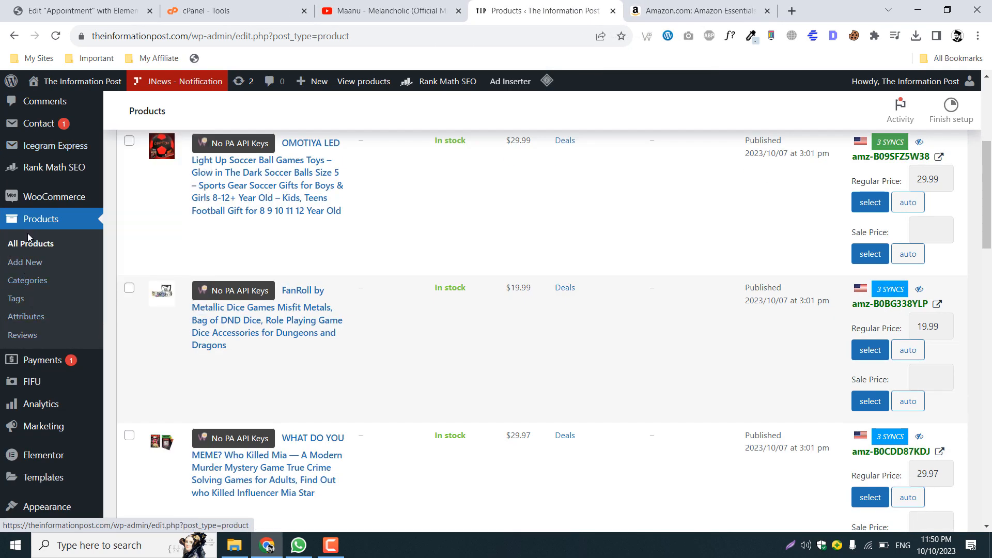
pyautogui.click(7, 288)
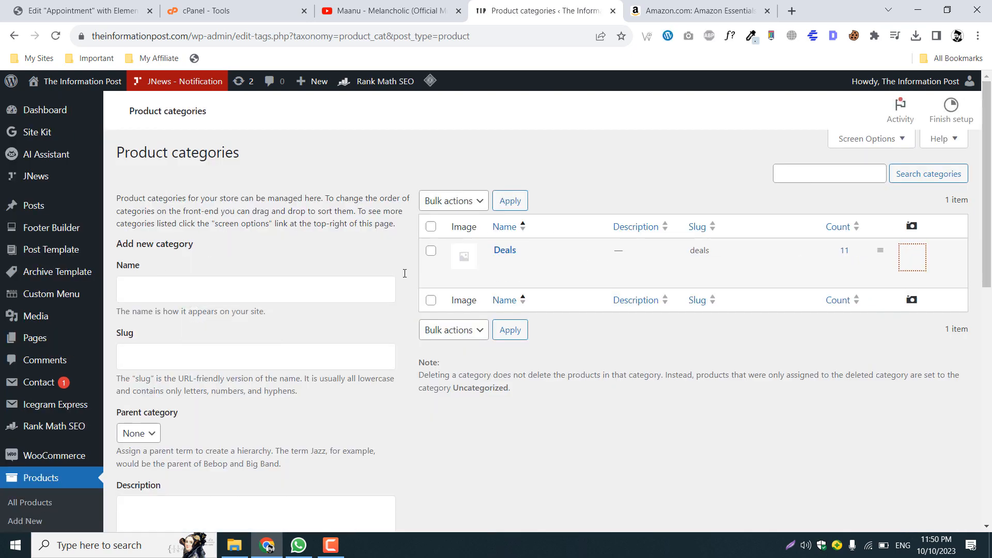
pyautogui.click(693, 9)
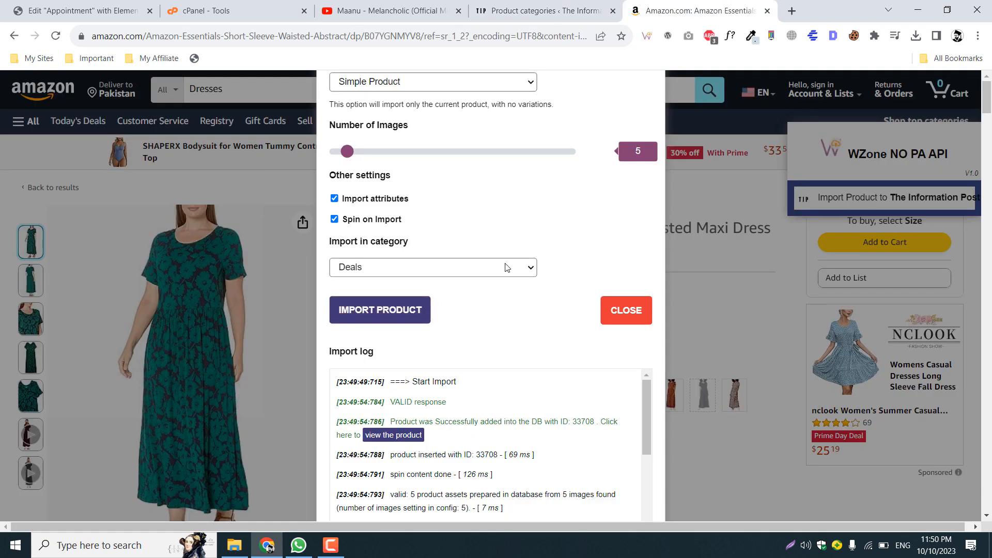
pyautogui.click(355, 269)
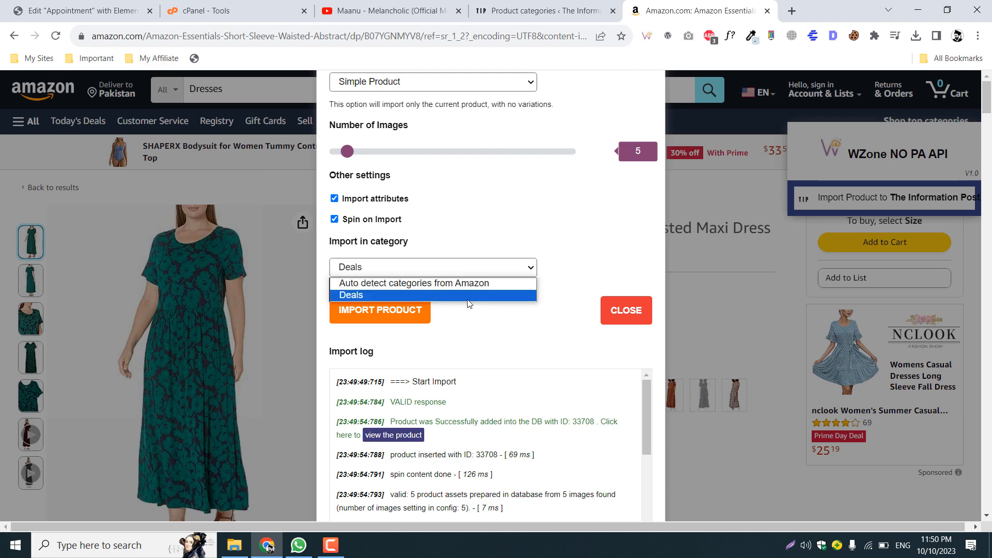
pyautogui.click(562, 218)
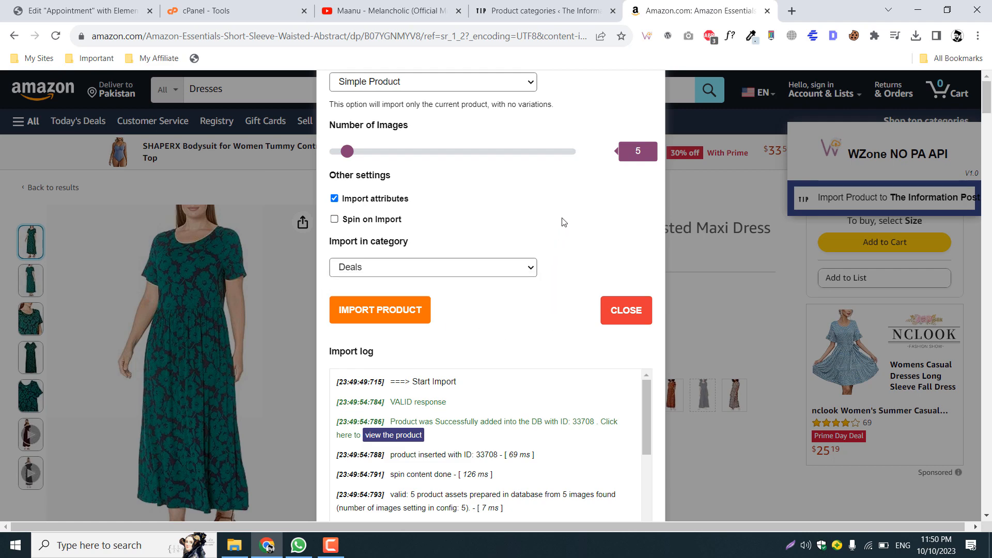
# Step: Close the import dialog and the Amazon tab, and open the WordPress dashboard home
pyautogui.click(718, 230)
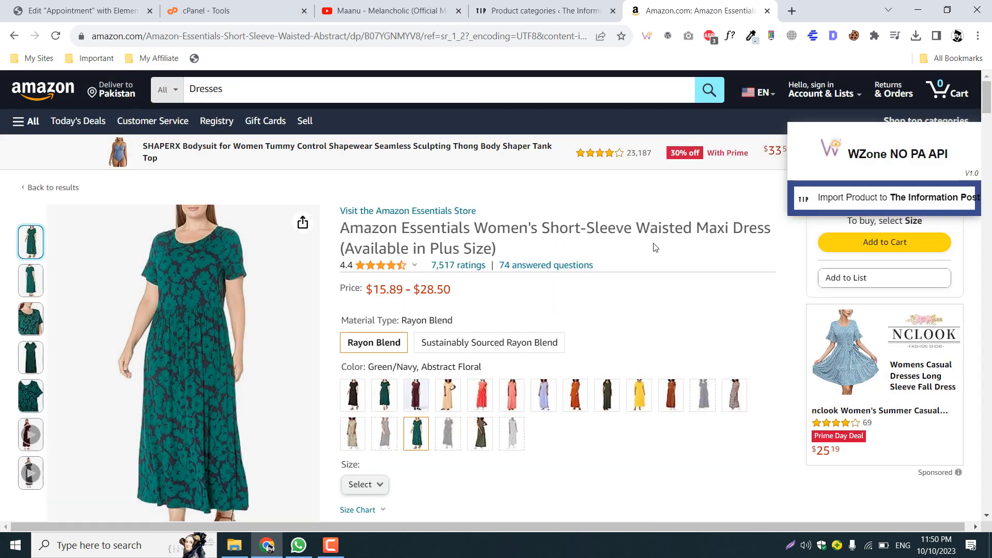
pyautogui.click(767, 11)
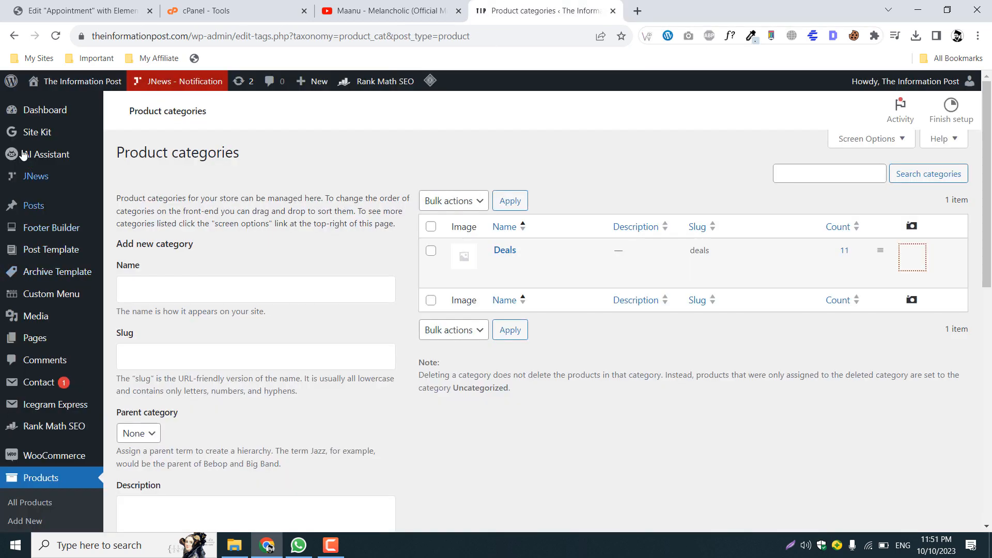
pyautogui.click(46, 154)
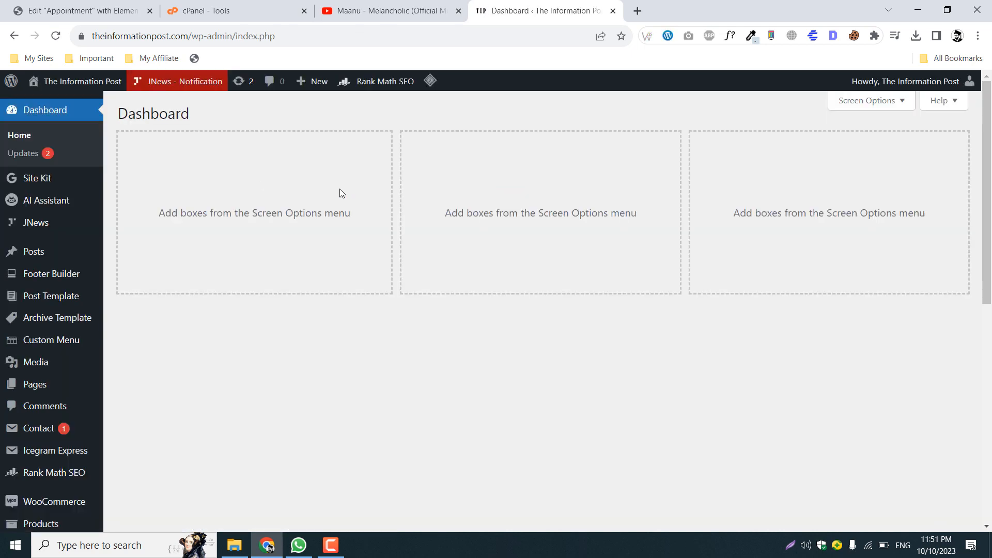
pyautogui.scroll(-2, 342, 193)
pyautogui.scroll(2, 340, 193)
# Step: Open the list of all posts and start a new post
pyautogui.moveTo(27, 263)
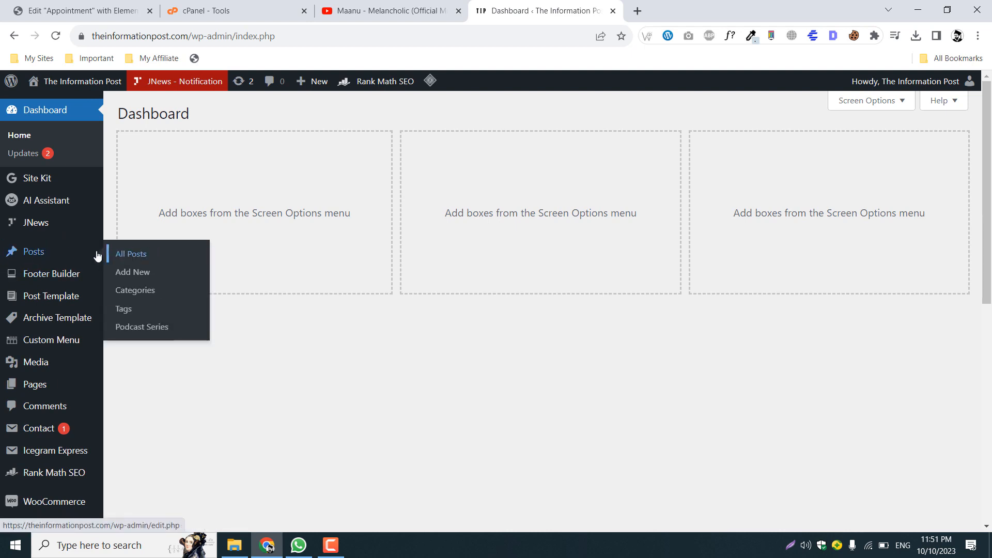
pyautogui.click(129, 254)
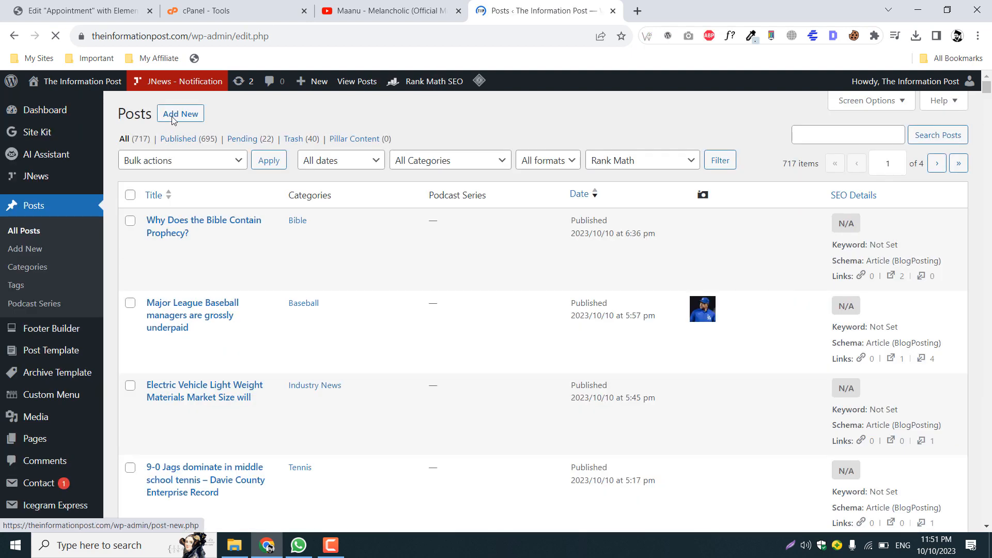
pyautogui.click(173, 118)
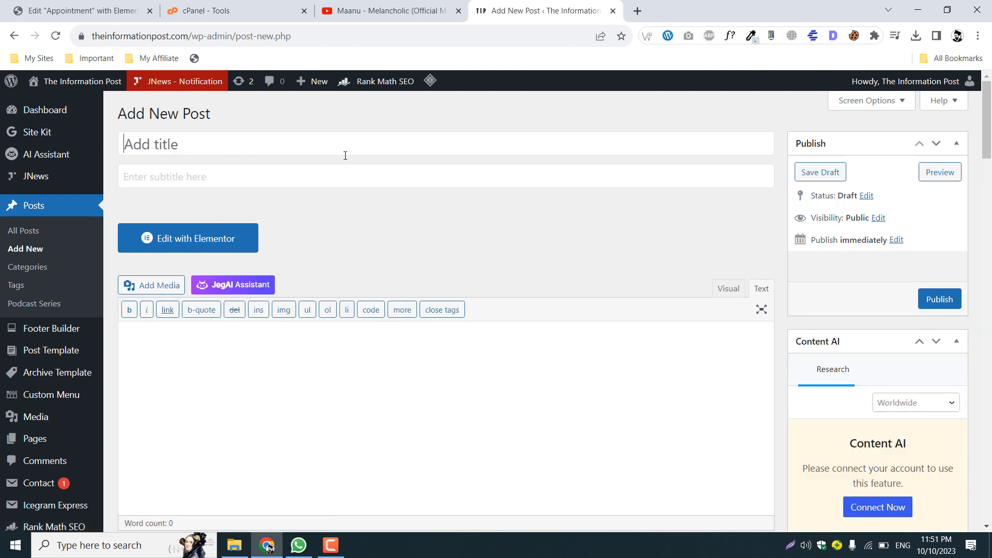
# Step: Look over the new post's editor, collapse the Content AI box, and bring up the post's category list
pyautogui.scroll(-1, 343, 155)
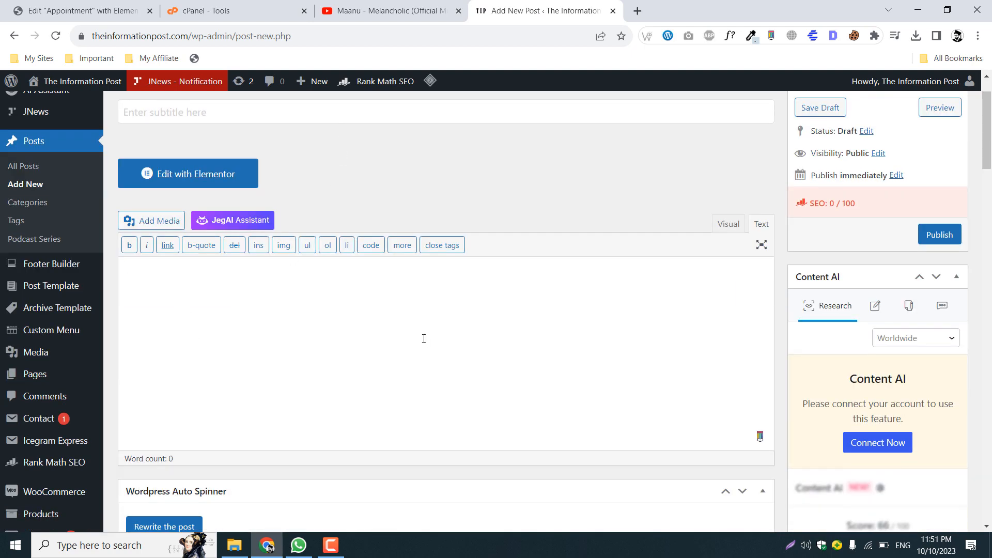
pyautogui.scroll(1, 232, 343)
pyautogui.scroll(-3, 232, 343)
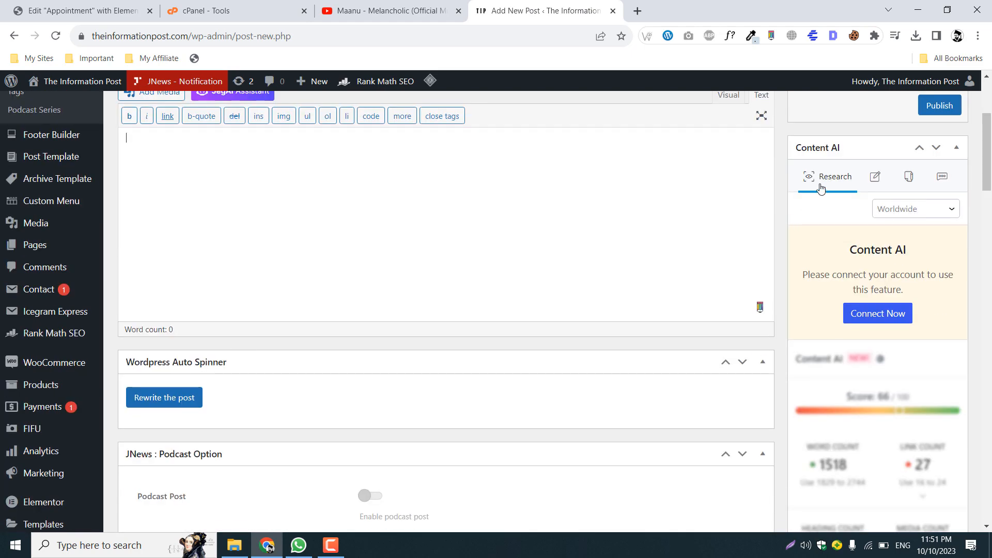
pyautogui.click(848, 147)
pyautogui.scroll(-2, 778, 221)
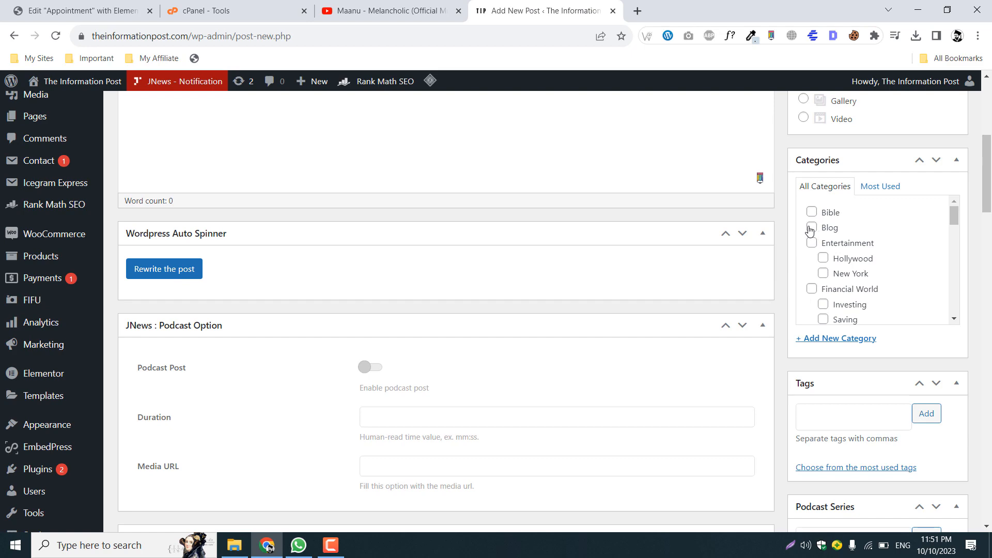
# Step: Open the new post's featured image chooser, check its file upload option, and close it without choosing an image
pyautogui.scroll(-7, 776, 239)
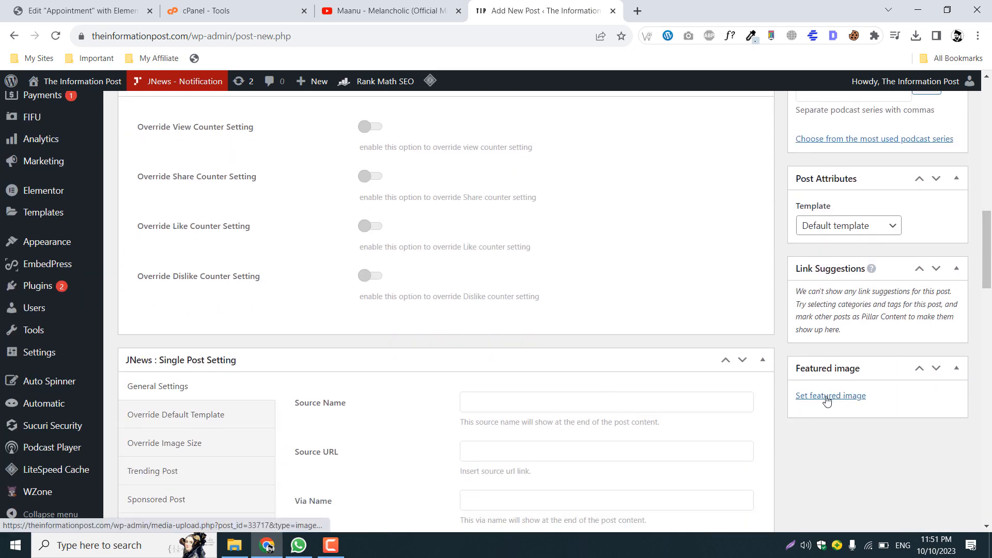
pyautogui.click(827, 401)
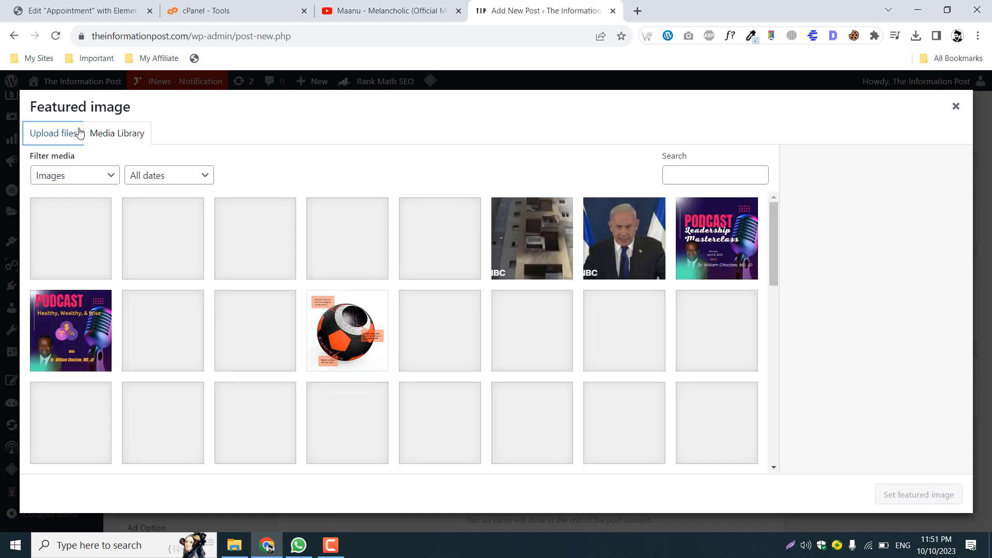
pyautogui.click(78, 134)
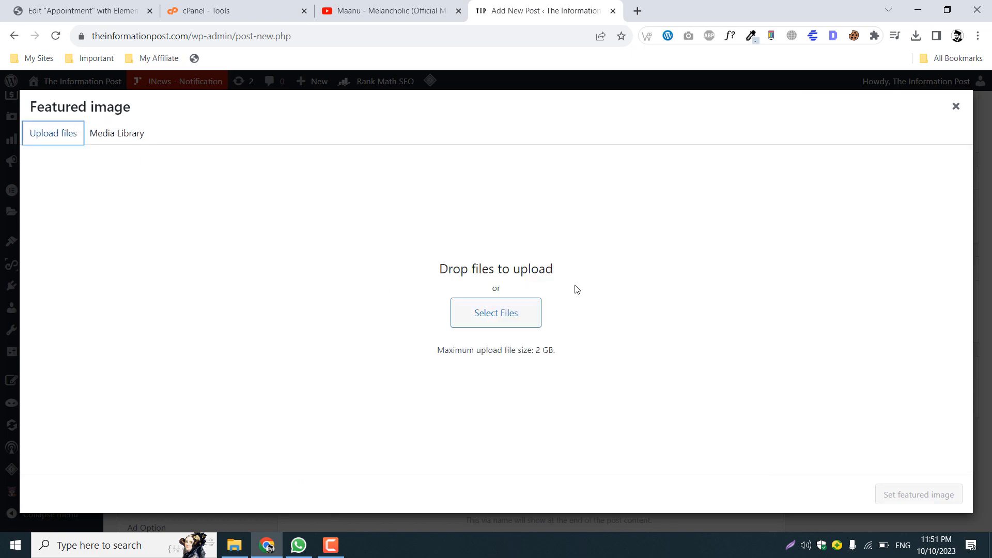
pyautogui.click(956, 107)
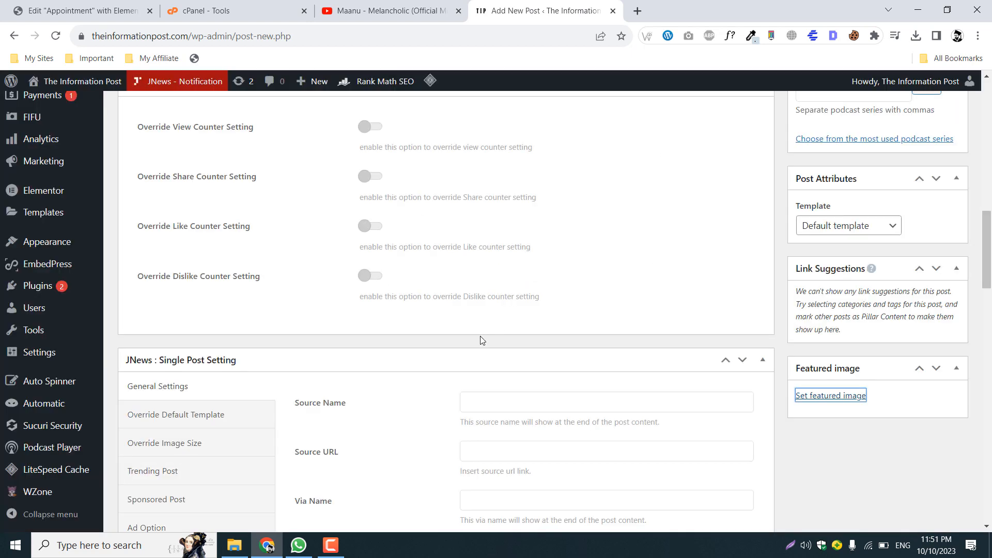
# Step: Switch the new post's content editor to visual mode, and leave the post for the WordPress dashboard
pyautogui.scroll(6, 481, 338)
pyautogui.scroll(8, 480, 339)
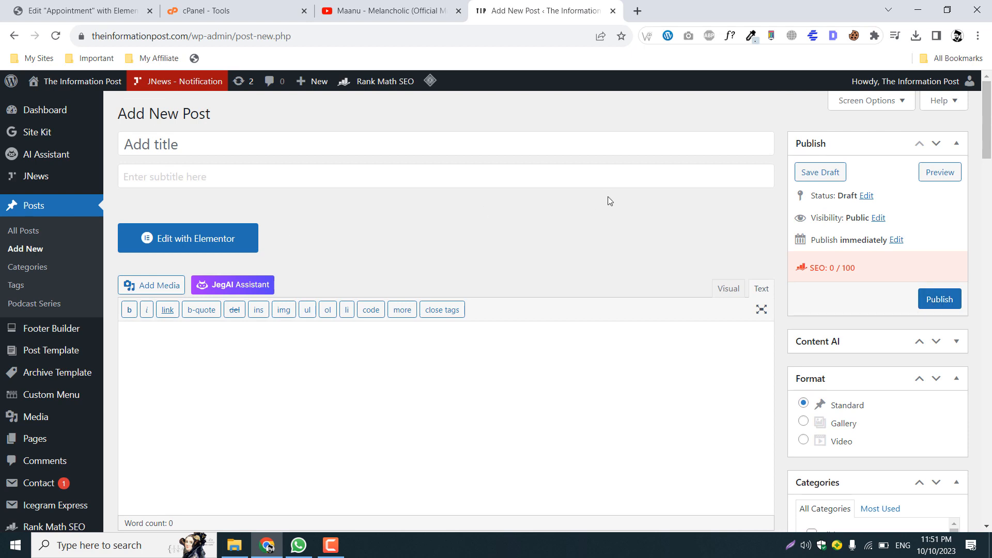
pyautogui.scroll(-5, 608, 197)
pyautogui.scroll(5, 656, 269)
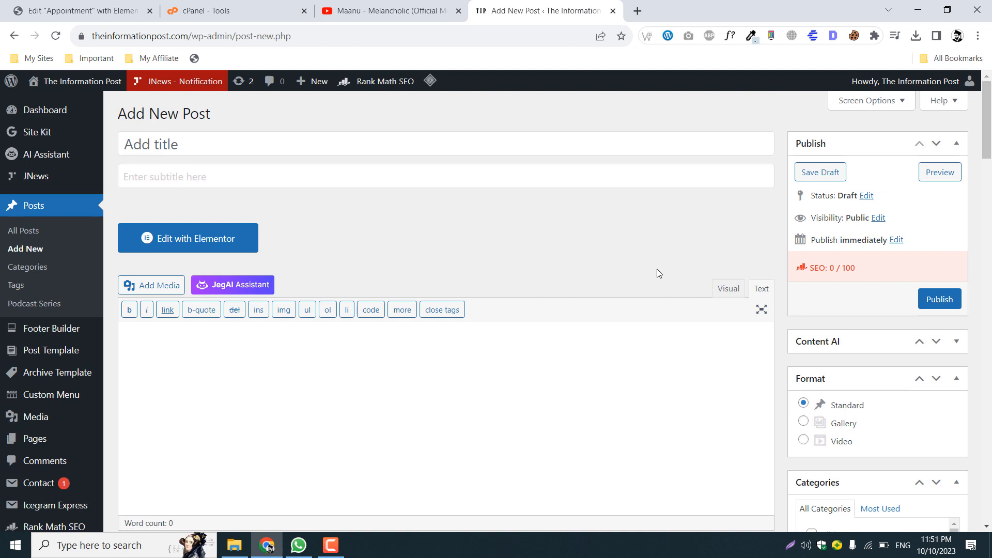
pyautogui.click(728, 290)
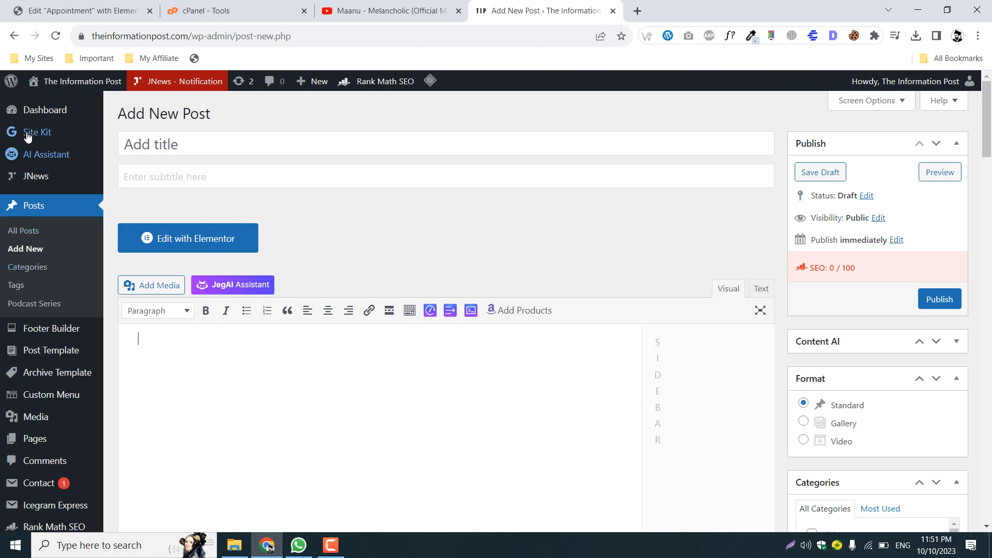
pyautogui.click(28, 115)
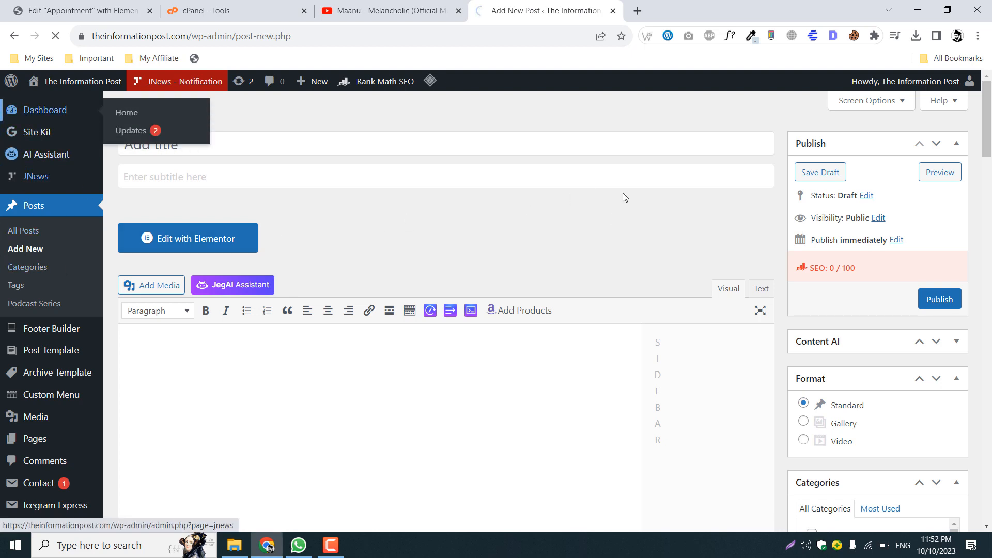